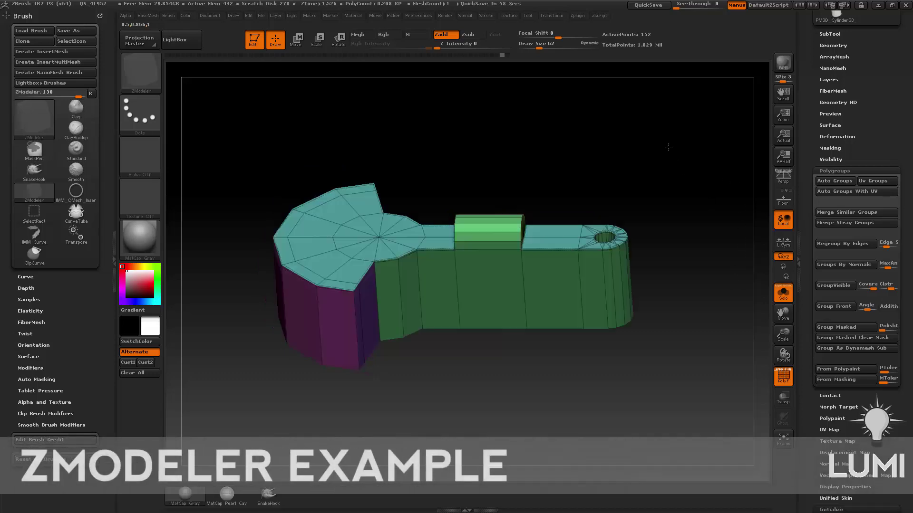
Step: Try Extrude with the Infront & Polygroup target on the top face of the wrench's arm, undoing each attempt
{"action": "key", "text": "space"}
{"action": "key", "text": "space"}
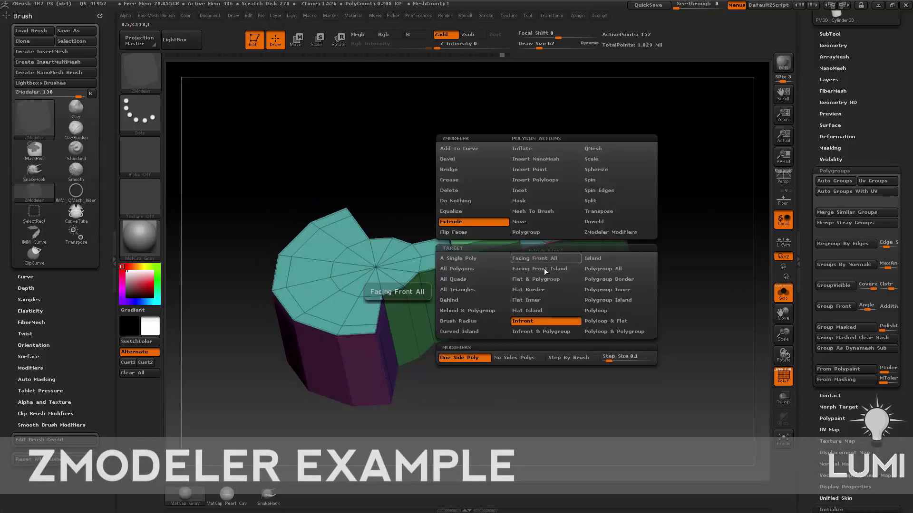
{"action": "left_click", "coordinate": [539, 332]}
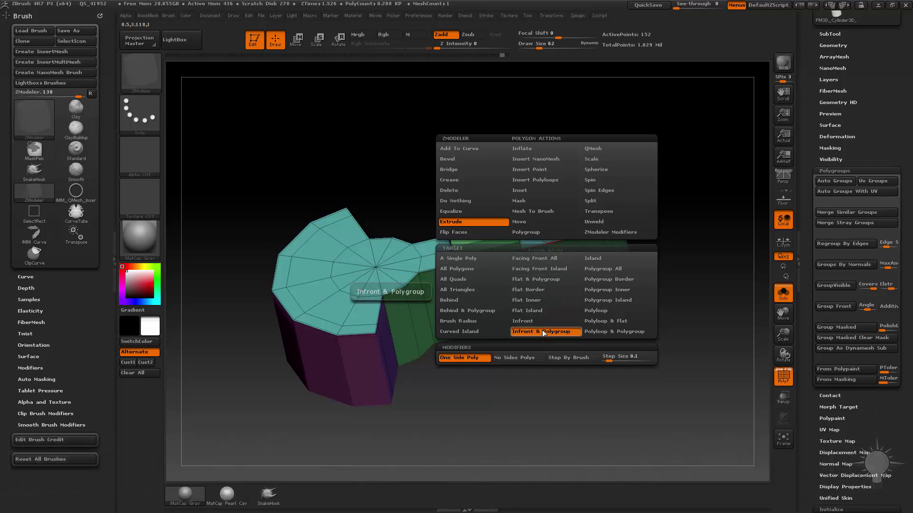
{"action": "left_click_drag", "start_coordinate": [541, 230], "coordinate": [539, 205]}
{"action": "left_click_drag", "start_coordinate": [668, 186], "coordinate": [633, 266]}
{"action": "key", "text": "ctrl+z"}
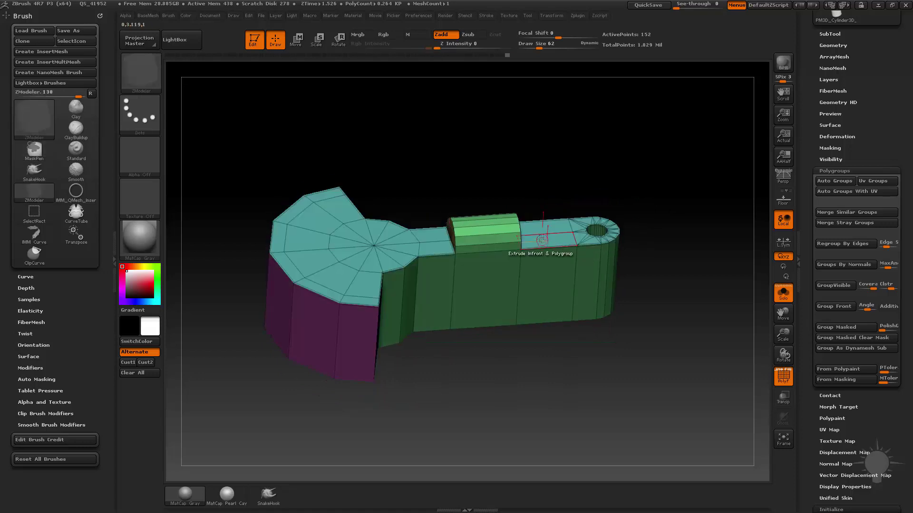
{"action": "left_click_drag", "start_coordinate": [547, 239], "coordinate": [557, 232]}
{"action": "key", "text": "ctrl+z"}
Step: Try Extrude with the Behind target on the arm's side faces and undo it
{"action": "left_click_drag", "start_coordinate": [661, 259], "coordinate": [662, 163]}
{"action": "key", "text": "space"}
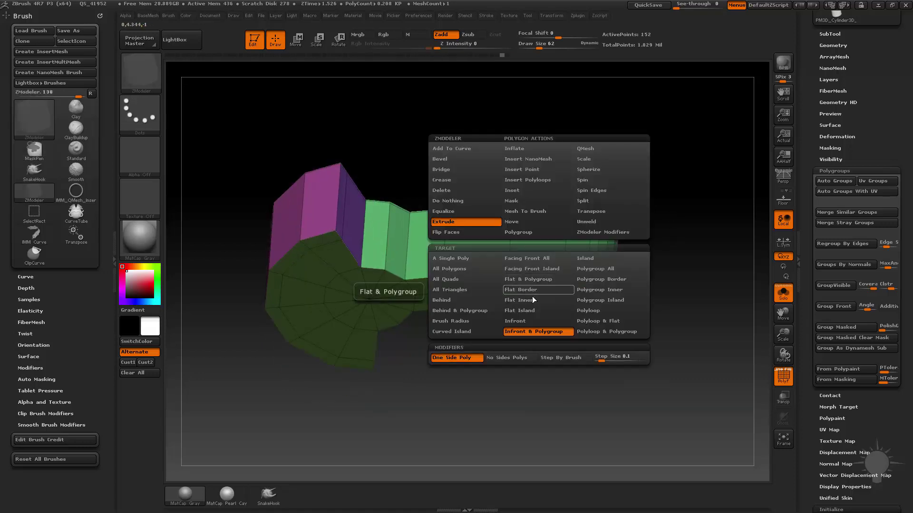
{"action": "left_click", "coordinate": [441, 300]}
{"action": "left_click_drag", "start_coordinate": [470, 380], "coordinate": [474, 329], "text": "shift"}
{"action": "key", "text": "ctrl+z"}
Step: Try Extrude with the Behind & Polygroup target on the wrench and undo it
{"action": "key", "text": "space"}
{"action": "left_click", "coordinate": [413, 311]}
{"action": "left_click_drag", "start_coordinate": [508, 342], "coordinate": [556, 387]}
{"action": "key", "text": "ctrl+z"}
Step: Set the polygon action to Polygroup with the A Single Poly target
{"action": "left_click_drag", "start_coordinate": [758, 255], "coordinate": [680, 256]}
{"action": "left_click_drag", "start_coordinate": [613, 247], "coordinate": [637, 271]}
{"action": "key", "text": "space"}
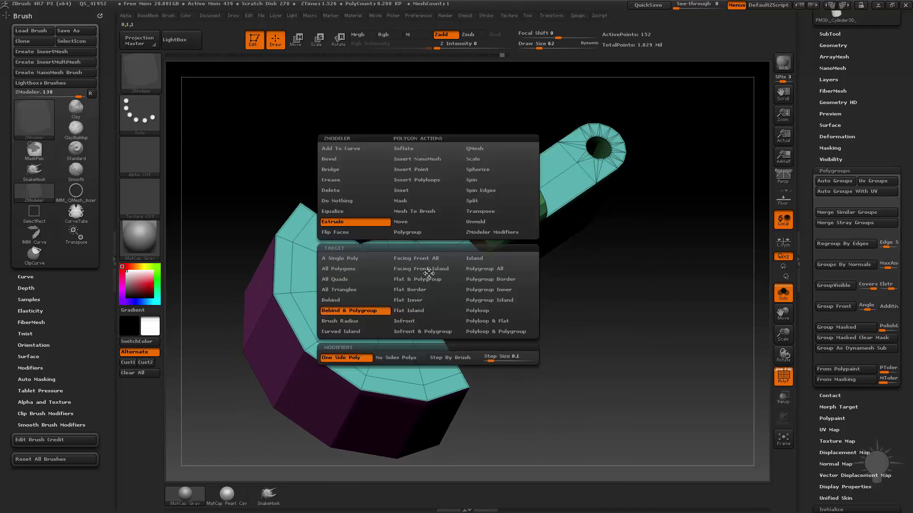
{"action": "left_click", "coordinate": [415, 232]}
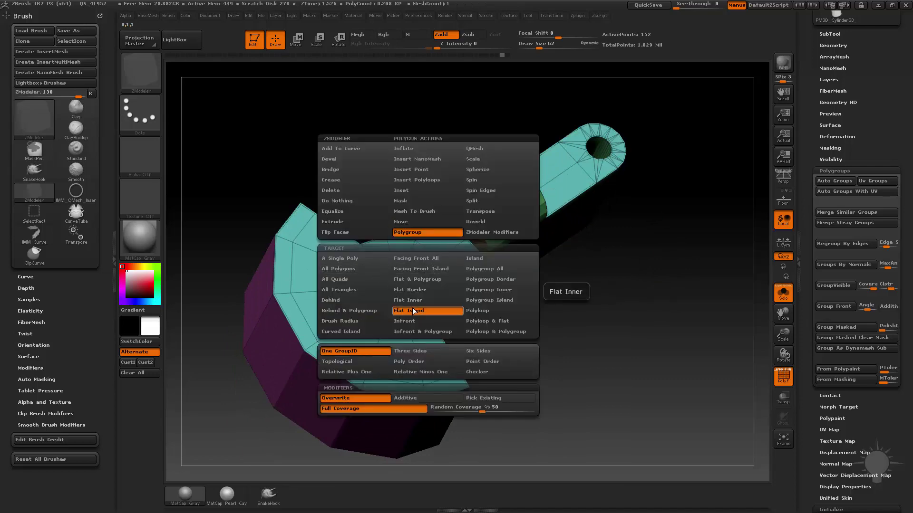
{"action": "left_click", "coordinate": [367, 259]}
{"action": "left_click_drag", "start_coordinate": [562, 334], "coordinate": [620, 357]}
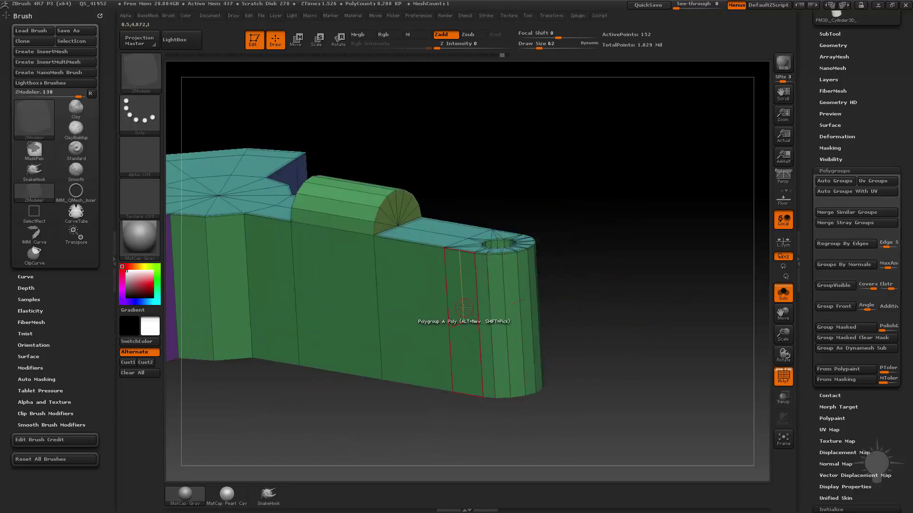
Step: Assign a new polygroup to the side face next to the arm's rounded end, cycling its color to dark red
{"action": "left_click_drag", "start_coordinate": [571, 209], "coordinate": [618, 197]}
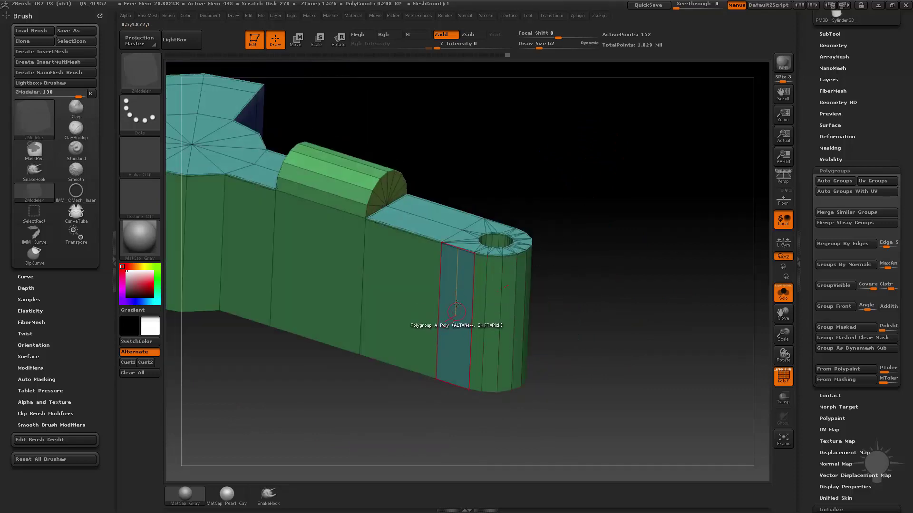
{"action": "left_click", "coordinate": [455, 309]}
{"action": "left_click", "coordinate": [455, 308]}
{"action": "left_click", "coordinate": [456, 308]}
{"action": "left_click", "coordinate": [456, 309]}
{"action": "left_click", "coordinate": [456, 309]}
{"action": "left_click", "coordinate": [456, 309]}
{"action": "left_click", "coordinate": [456, 309]}
{"action": "left_click", "coordinate": [456, 309]}
{"action": "left_click", "coordinate": [456, 308]}
Step: Apply the same dark red polygroup to the remaining side faces around the arm's rounded end
{"action": "left_click_drag", "start_coordinate": [579, 266], "coordinate": [565, 286]}
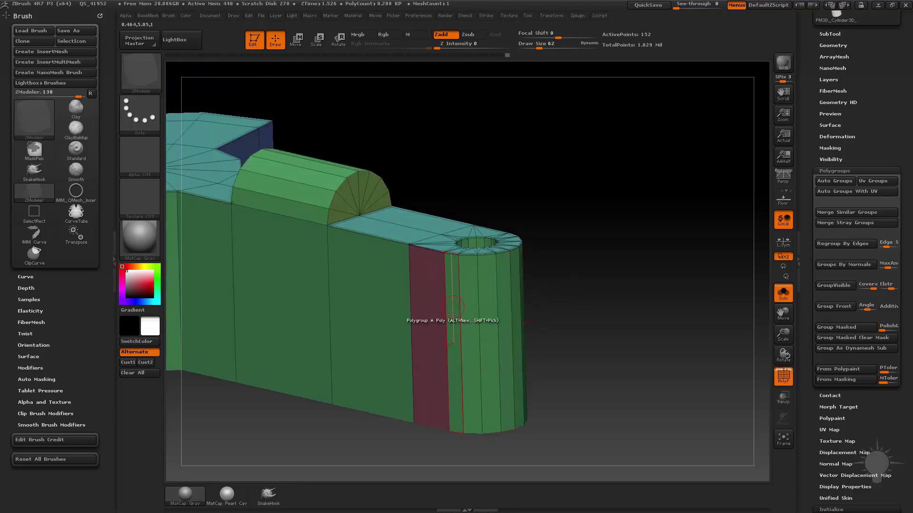
{"action": "left_click", "coordinate": [456, 320]}
{"action": "left_click", "coordinate": [471, 317]}
{"action": "left_click", "coordinate": [487, 312]}
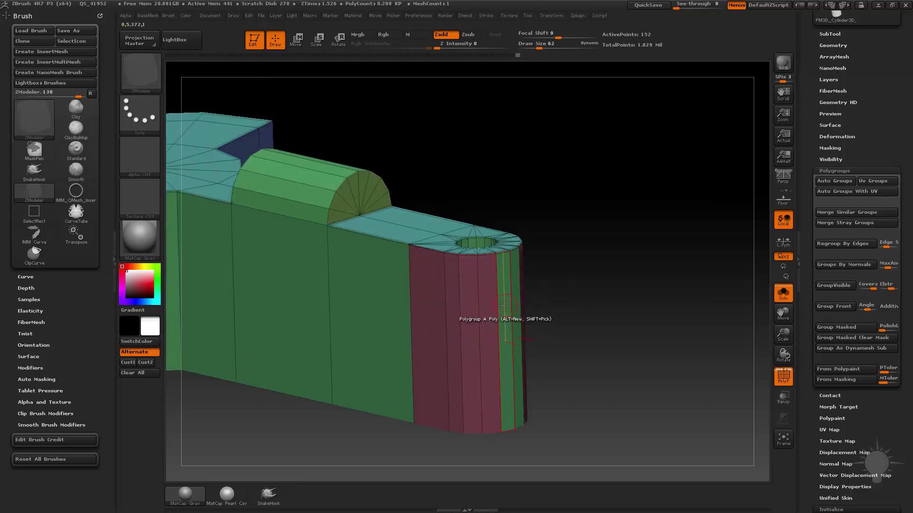
{"action": "left_click_drag", "start_coordinate": [507, 304], "coordinate": [525, 300]}
{"action": "left_click_drag", "start_coordinate": [612, 290], "coordinate": [473, 181]}
{"action": "left_click_drag", "start_coordinate": [571, 189], "coordinate": [566, 238]}
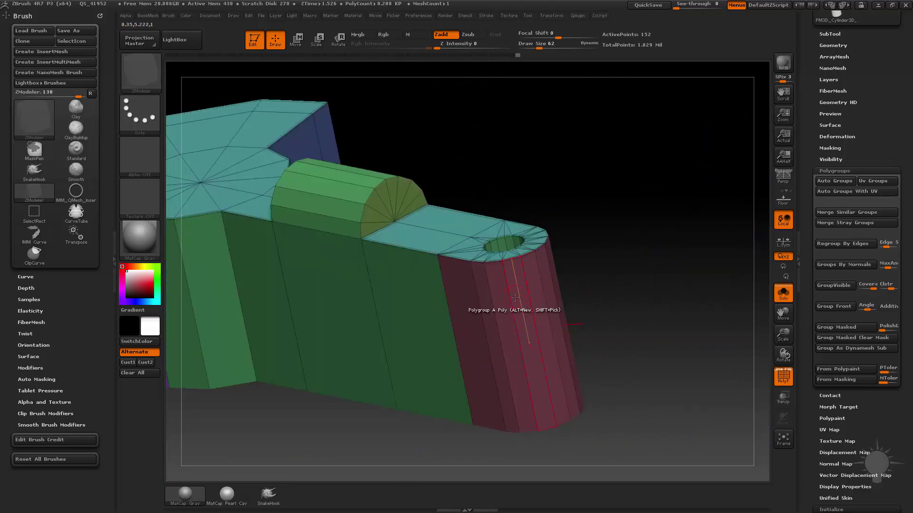
Step: Pick the olive polygroup from the half-cylinder's end cap and apply it to the side faces around the rounded end
{"action": "left_click_drag", "start_coordinate": [600, 204], "coordinate": [597, 186]}
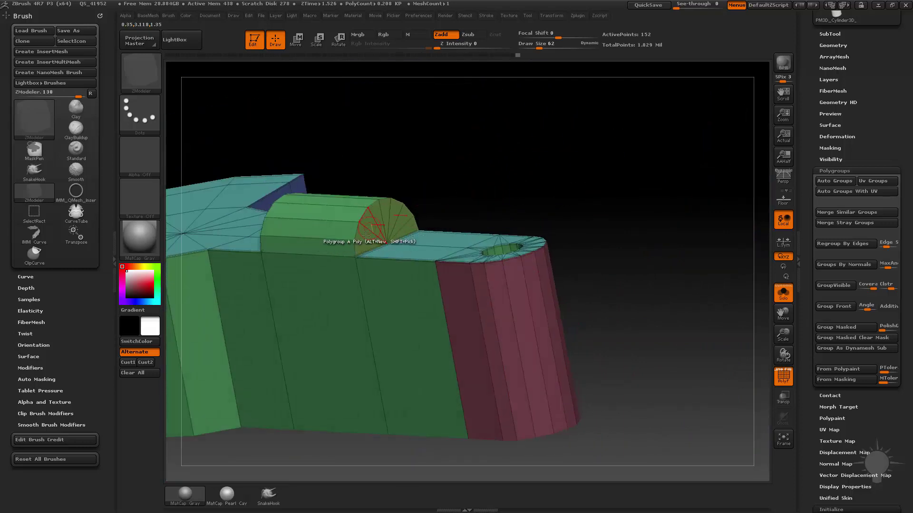
{"action": "left_click", "coordinate": [365, 235]}
{"action": "left_click_drag", "start_coordinate": [553, 195], "coordinate": [526, 157], "text": "alt"}
{"action": "left_click", "coordinate": [446, 296]}
{"action": "left_click", "coordinate": [464, 295]}
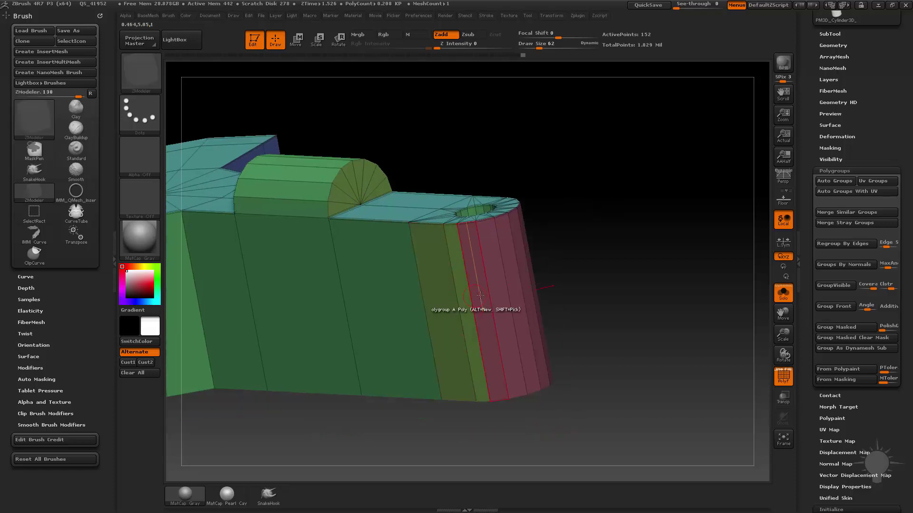
{"action": "left_click", "coordinate": [480, 295]}
{"action": "left_click", "coordinate": [498, 293]}
{"action": "left_click", "coordinate": [517, 287]}
Step: Mark the inner faces on top of the wrench's head as a temporary polygroup
{"action": "left_click_drag", "start_coordinate": [571, 245], "coordinate": [592, 212]}
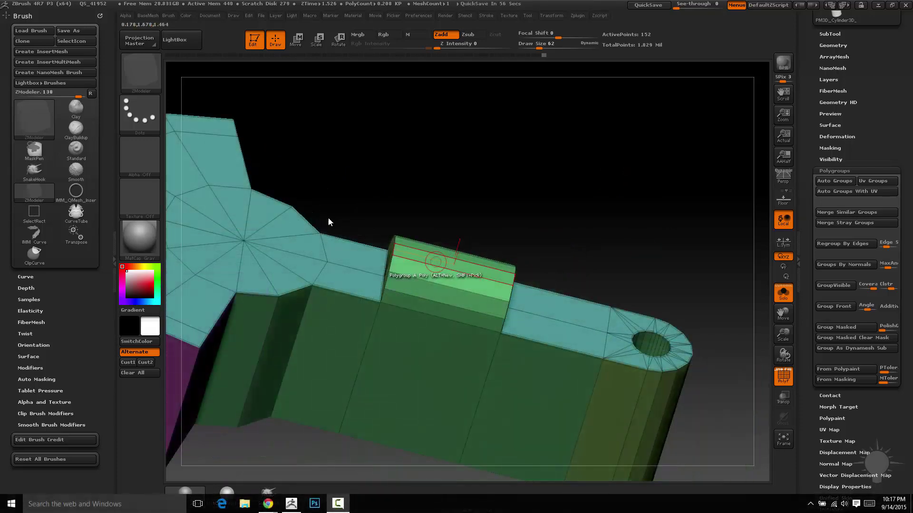
{"action": "mouse_move", "coordinate": [312, 136]}
{"action": "left_mouse_down"}
{"action": "mouse_move", "coordinate": [331, 122]}
{"action": "mouse_move", "coordinate": [413, 136]}
{"action": "left_mouse_up"}
{"action": "mouse_move", "coordinate": [297, 206]}
{"action": "left_mouse_down", "text": "alt"}
{"action": "mouse_move", "coordinate": [361, 298]}
{"action": "mouse_move", "coordinate": [229, 297]}
{"action": "mouse_move", "coordinate": [263, 306]}
{"action": "left_mouse_up", "text": "alt"}
{"action": "left_click_drag", "start_coordinate": [385, 140], "coordinate": [448, 156], "text": "alt"}
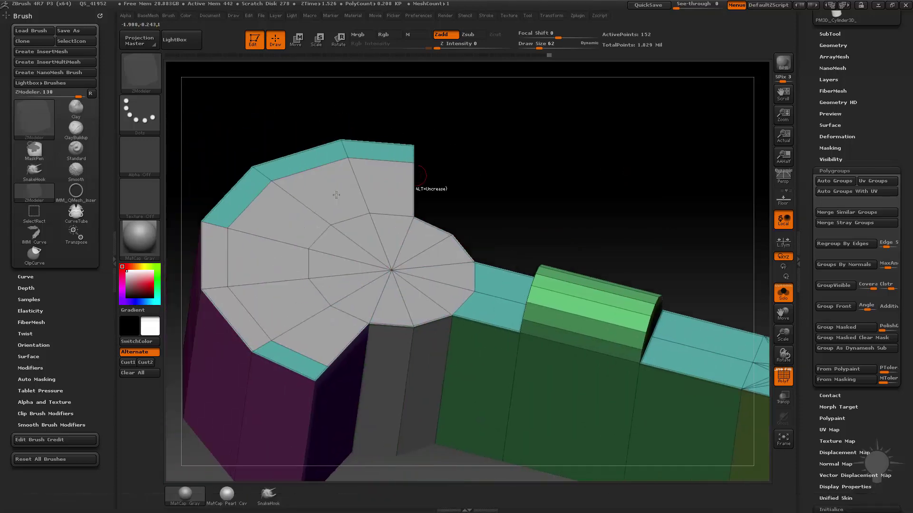
Step: Try QMesh with the A Single Poly target on the marked head faces and undo it
{"action": "key", "text": "space"}
{"action": "left_click", "coordinate": [377, 148]}
{"action": "left_click", "coordinate": [256, 258]}
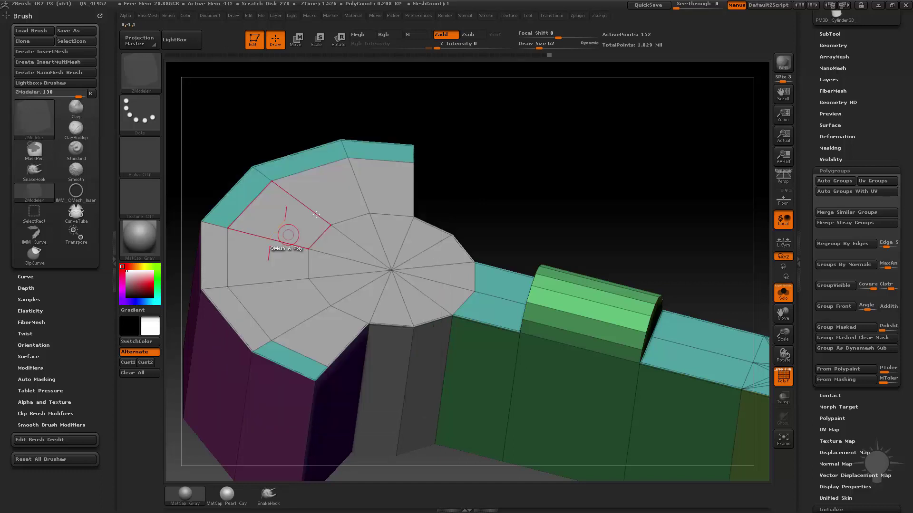
{"action": "left_click_drag", "start_coordinate": [320, 198], "coordinate": [369, 192]}
{"action": "key", "text": "ctrl+z"}
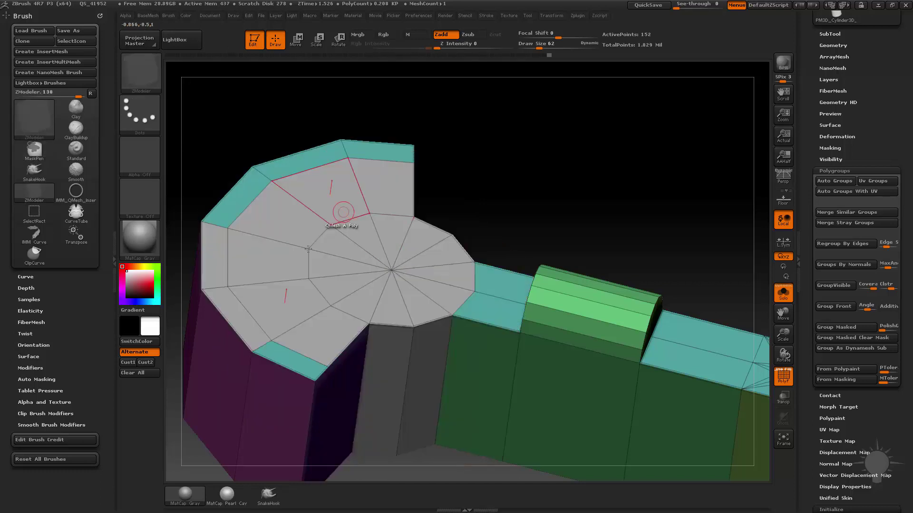
{"action": "key", "text": "ctrl+z"}
Step: Change the edge action from Crease to inserting single edge loops
{"action": "mouse_move", "coordinate": [548, 189]}
{"action": "left_mouse_down"}
{"action": "mouse_move", "coordinate": [550, 171]}
{"action": "mouse_move", "coordinate": [524, 183]}
{"action": "mouse_move", "coordinate": [500, 216]}
{"action": "left_mouse_up"}
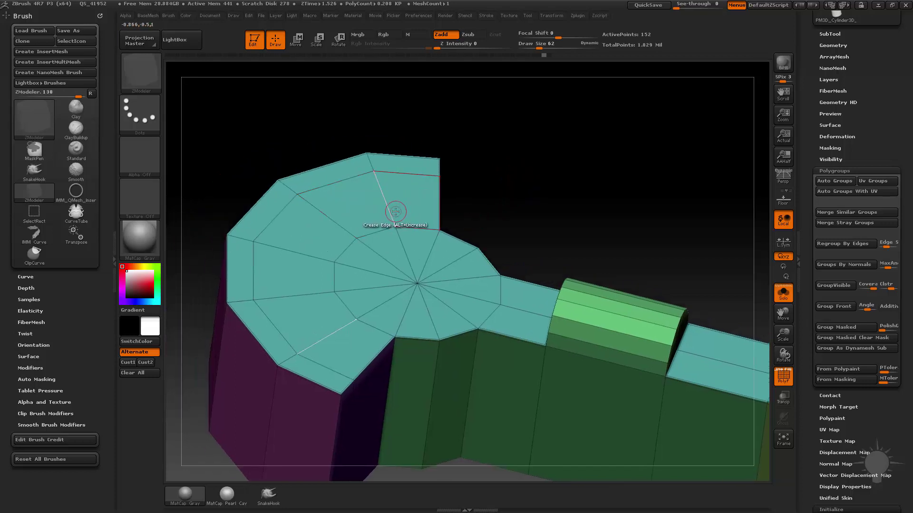
{"action": "left_click_drag", "start_coordinate": [525, 218], "coordinate": [402, 277]}
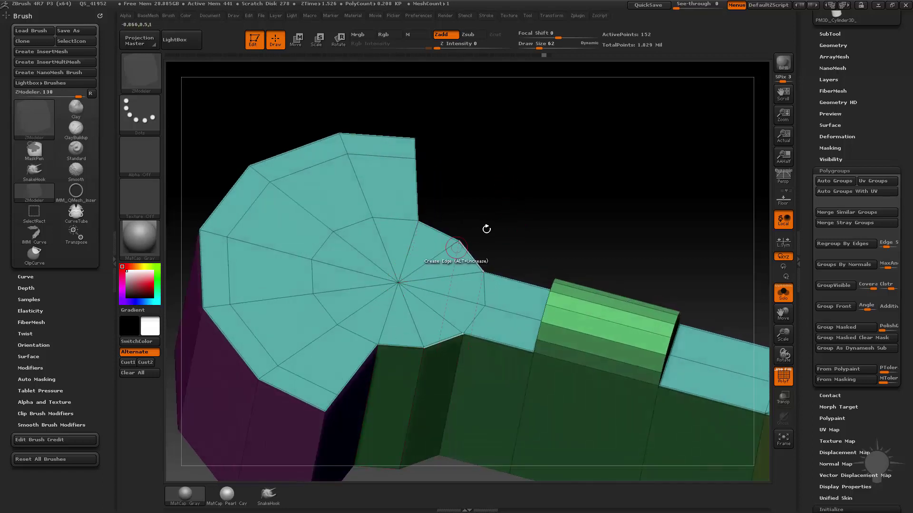
{"action": "left_click_drag", "start_coordinate": [486, 230], "coordinate": [404, 240]}
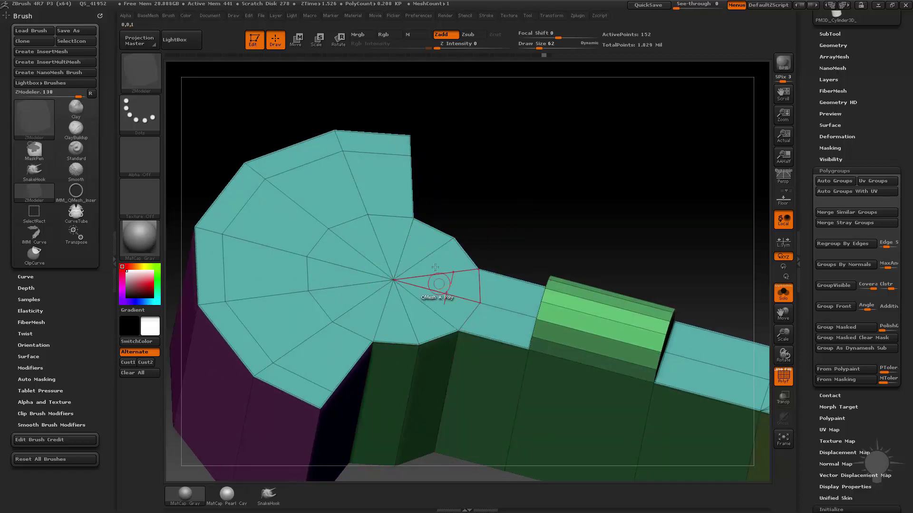
{"action": "left_click_drag", "start_coordinate": [504, 180], "coordinate": [467, 207]}
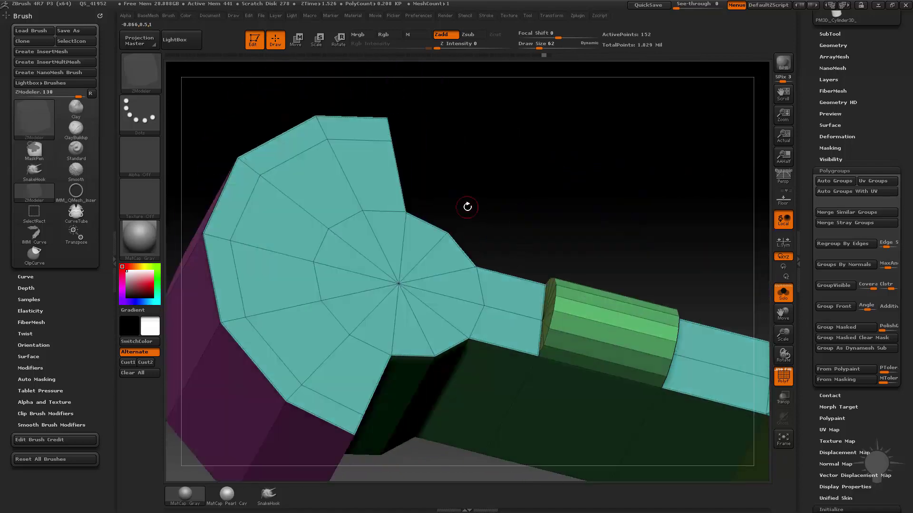
{"action": "key", "text": "space"}
{"action": "left_click", "coordinate": [333, 253]}
{"action": "left_click", "coordinate": [331, 263]}
Step: Try inserting edge loops on the wrench, undoing each attempt
{"action": "left_click_drag", "start_coordinate": [544, 178], "coordinate": [540, 90], "text": "alt"}
{"action": "left_click_drag", "start_coordinate": [540, 156], "coordinate": [545, 112]}
{"action": "left_click_drag", "start_coordinate": [580, 209], "coordinate": [618, 138]}
{"action": "key", "text": "ctrl+z"}
{"action": "left_click_drag", "start_coordinate": [537, 190], "coordinate": [522, 326]}
{"action": "key", "text": "ctrl+z"}
Step: Set the polygon action to Split, try the Ring split on the hub's center point, and undo it
{"action": "left_click_drag", "start_coordinate": [616, 82], "coordinate": [660, 199], "text": "alt"}
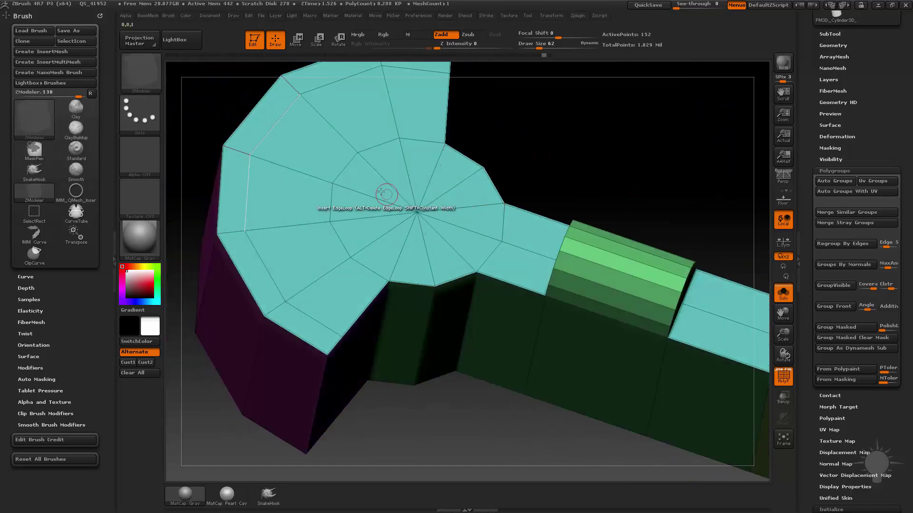
{"action": "key", "text": "space"}
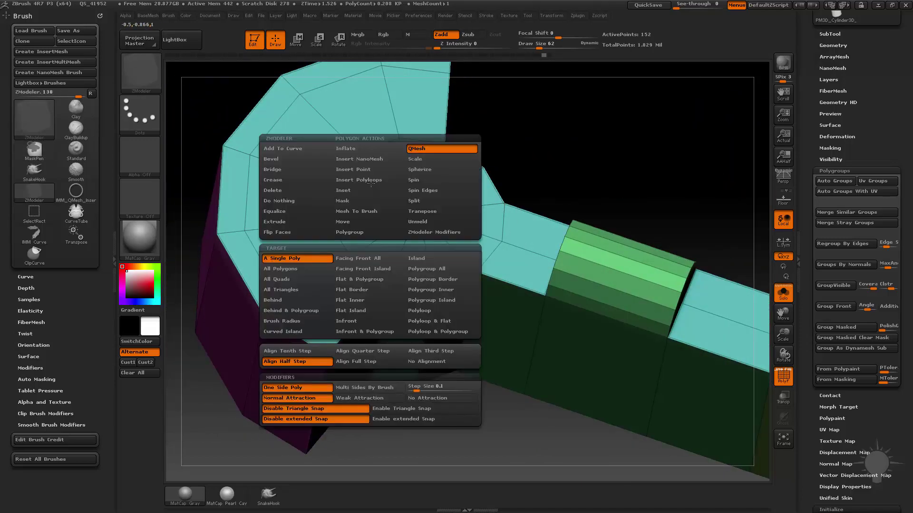
{"action": "left_click", "coordinate": [418, 200]}
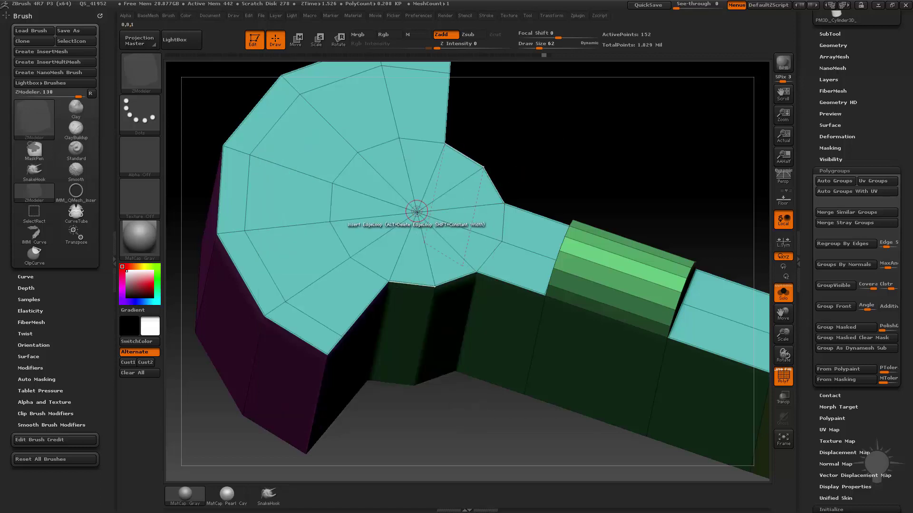
{"action": "left_click_drag", "start_coordinate": [469, 151], "coordinate": [452, 168]}
{"action": "key", "text": "space"}
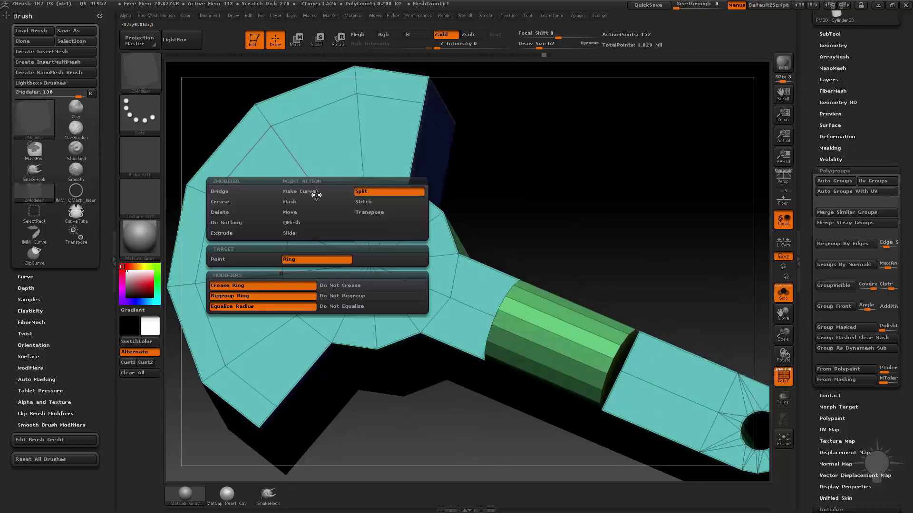
{"action": "left_click", "coordinate": [392, 274]}
{"action": "key", "text": "ctrl+z"}
Step: Set the polygon action to Inset with the Polygroup All target, try it on the temporarily marked hub faces, and undo
{"action": "left_click_drag", "start_coordinate": [470, 166], "coordinate": [428, 174]}
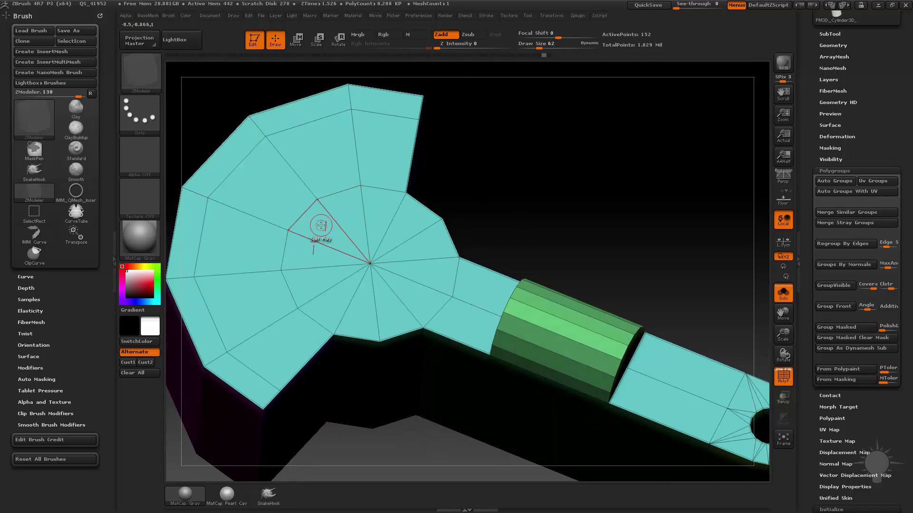
{"action": "key", "text": "space"}
{"action": "left_click", "coordinate": [306, 191]}
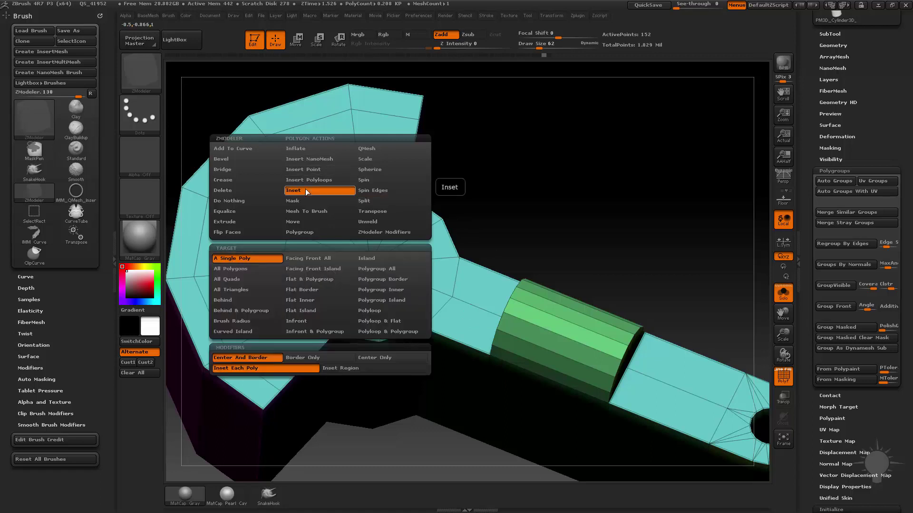
{"action": "left_click", "coordinate": [383, 269]}
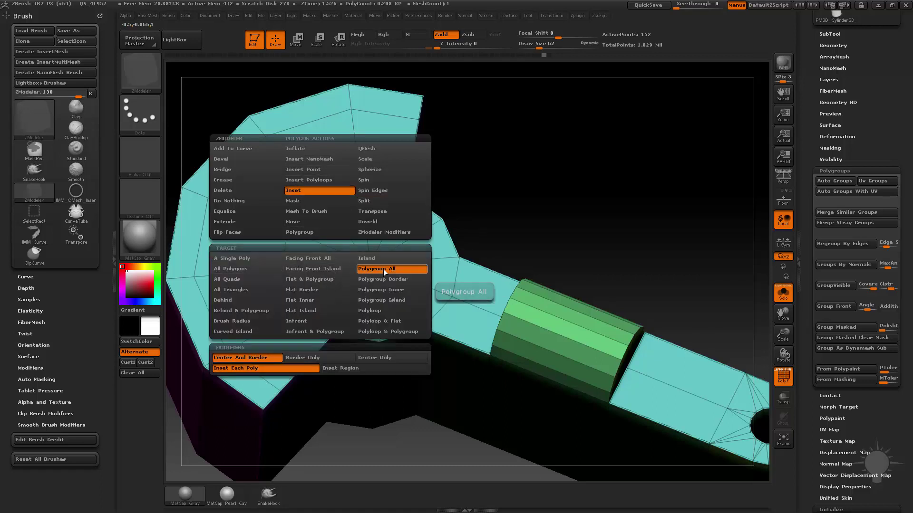
{"action": "mouse_move", "coordinate": [314, 257]}
{"action": "left_mouse_down", "text": "alt"}
{"action": "mouse_move", "coordinate": [373, 237]}
{"action": "mouse_move", "coordinate": [405, 245]}
{"action": "left_mouse_up", "text": "alt"}
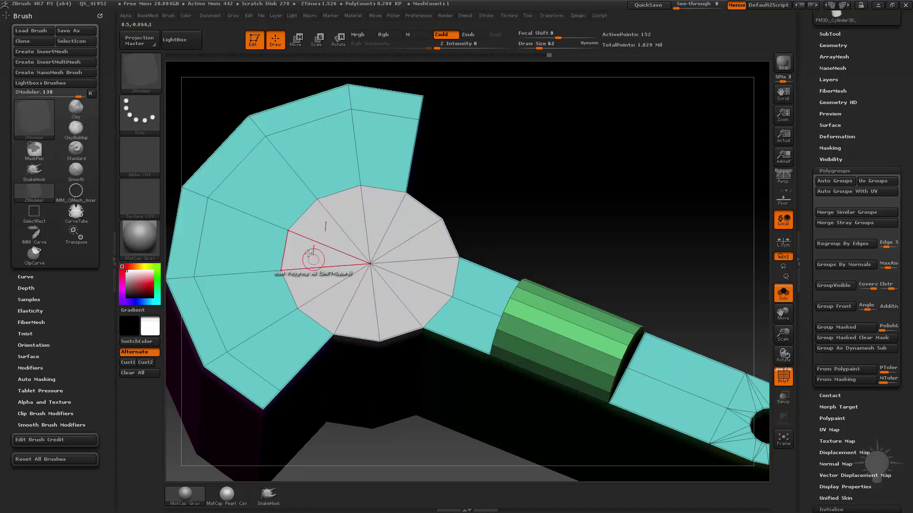
{"action": "mouse_move", "coordinate": [527, 192]}
{"action": "left_mouse_down"}
{"action": "mouse_move", "coordinate": [530, 75]}
{"action": "mouse_move", "coordinate": [464, 206]}
{"action": "mouse_move", "coordinate": [547, 309]}
{"action": "mouse_move", "coordinate": [609, 253]}
{"action": "mouse_move", "coordinate": [600, 272]}
{"action": "left_mouse_up"}
{"action": "key", "text": "ctrl+z"}
Step: Set the Draw Size to 39
{"action": "key", "text": "s"}
{"action": "mouse_move", "coordinate": [317, 245]}
{"action": "left_mouse_down"}
{"action": "mouse_move", "coordinate": [328, 234]}
{"action": "mouse_move", "coordinate": [352, 282]}
{"action": "left_mouse_up"}
{"action": "key", "text": "s"}
Step: Use the Polygroup action on single polygons to give all triangular hub faces on the head their own reddish-brown polygroup
{"action": "left_click_drag", "start_coordinate": [569, 280], "coordinate": [618, 274]}
{"action": "left_click_drag", "start_coordinate": [435, 235], "coordinate": [406, 270]}
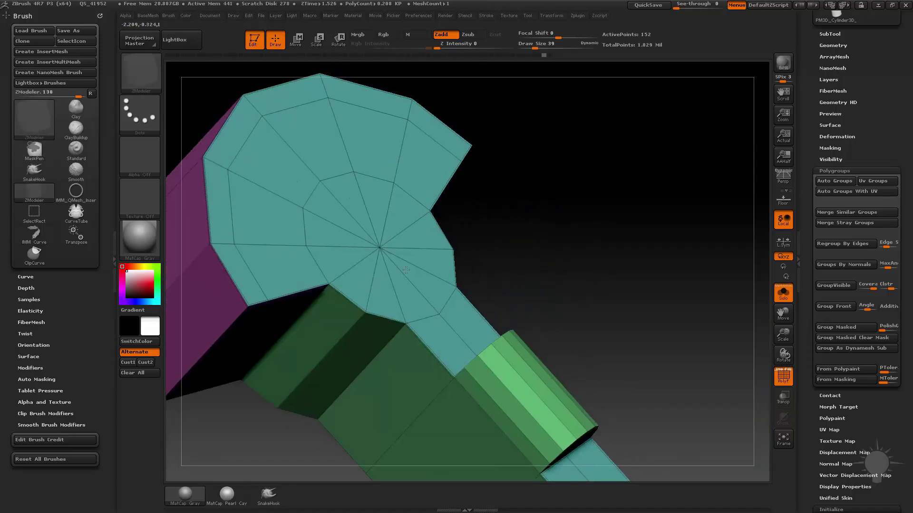
{"action": "key", "text": "space"}
{"action": "left_click", "coordinate": [316, 234]}
{"action": "left_click", "coordinate": [336, 257]}
{"action": "left_click", "coordinate": [336, 257]}
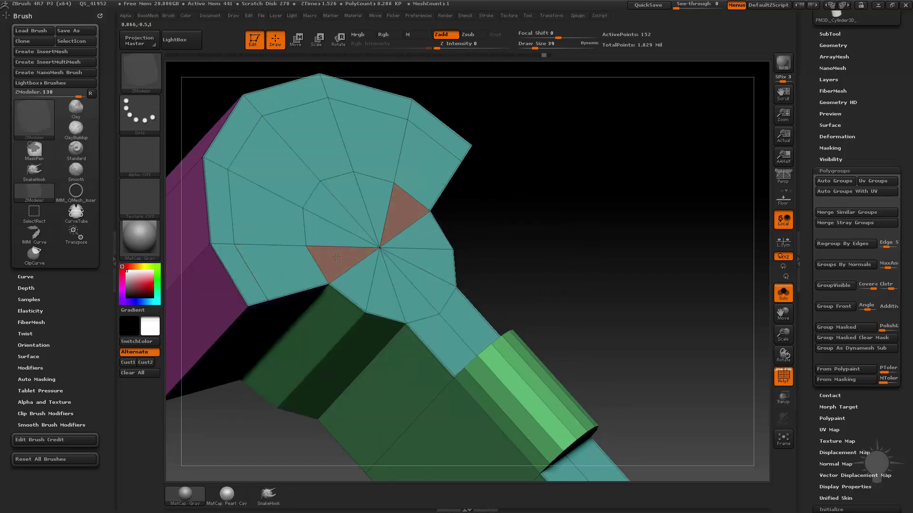
{"action": "mouse_move", "coordinate": [330, 236]}
{"action": "left_mouse_down"}
{"action": "mouse_move", "coordinate": [333, 209]}
{"action": "mouse_move", "coordinate": [336, 256]}
{"action": "mouse_move", "coordinate": [404, 294]}
{"action": "mouse_move", "coordinate": [431, 285]}
{"action": "left_mouse_up"}
{"action": "left_click_drag", "start_coordinate": [557, 249], "coordinate": [516, 257]}
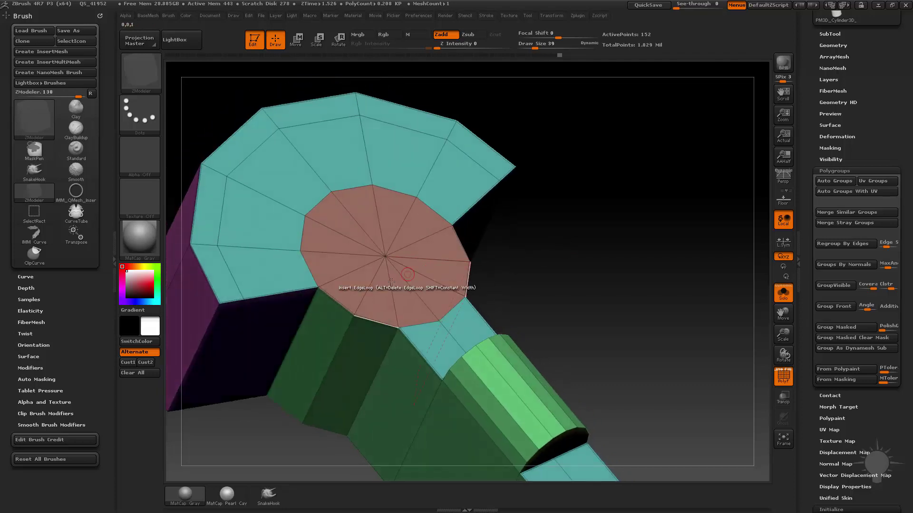
Step: Give all triangular hub faces on the head's opposite side the reddish-brown polygroup with the Polygroup action on single polygons
{"action": "key", "text": "space"}
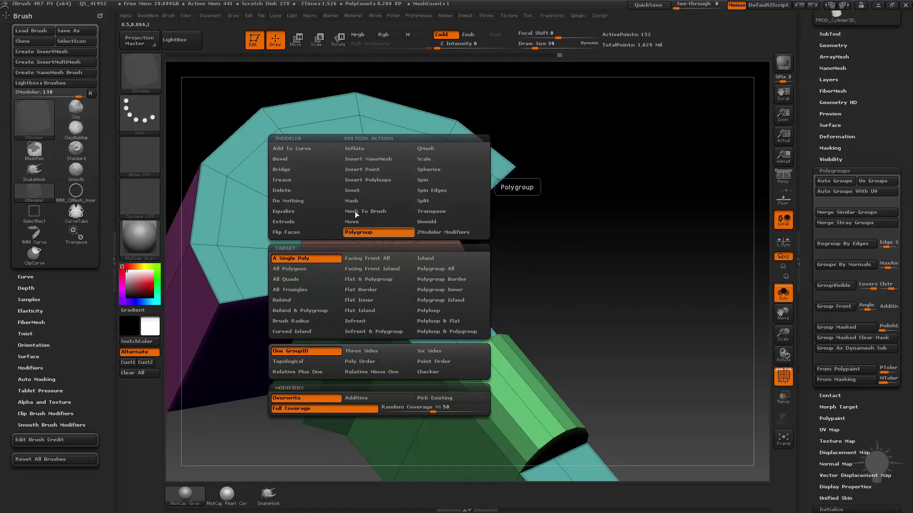
{"action": "left_click", "coordinate": [361, 191]}
{"action": "left_click_drag", "start_coordinate": [564, 264], "coordinate": [630, 164], "text": "alt"}
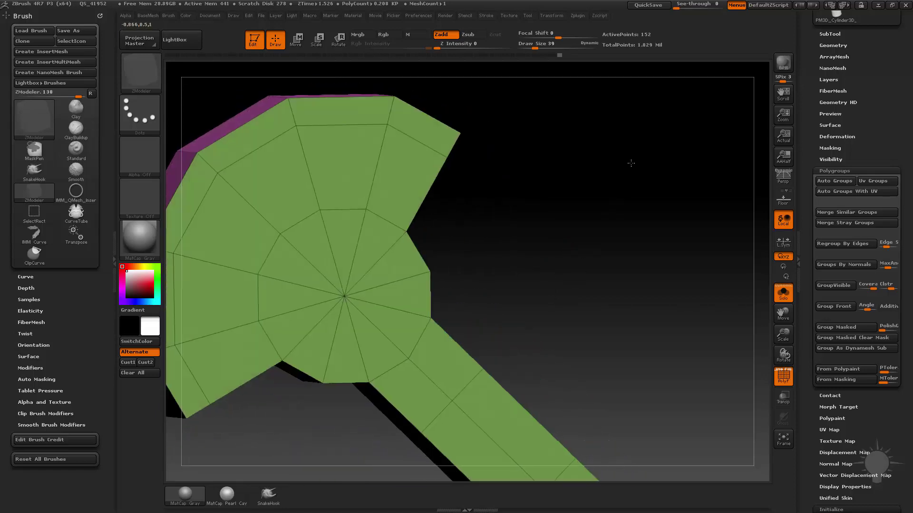
{"action": "left_click_drag", "start_coordinate": [604, 190], "coordinate": [534, 296]}
{"action": "left_click_drag", "start_coordinate": [587, 244], "coordinate": [441, 219]}
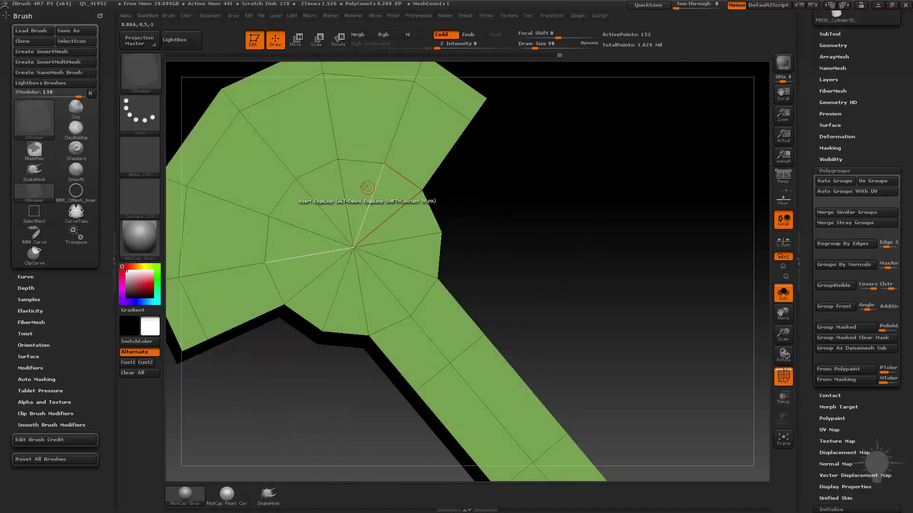
{"action": "key", "text": "space"}
{"action": "left_click", "coordinate": [343, 235]}
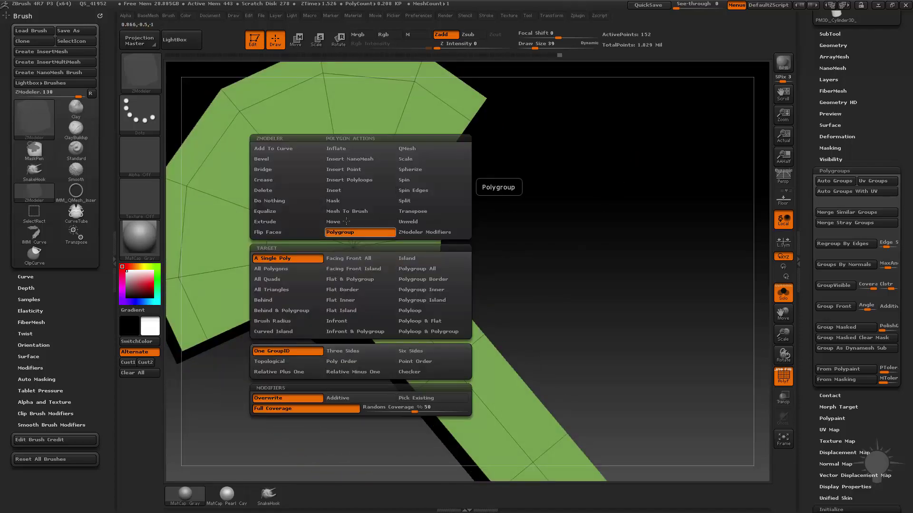
{"action": "mouse_move", "coordinate": [354, 189]}
{"action": "left_mouse_down"}
{"action": "mouse_move", "coordinate": [403, 215]}
{"action": "mouse_move", "coordinate": [416, 245]}
{"action": "left_mouse_up"}
{"action": "left_click", "coordinate": [416, 244]}
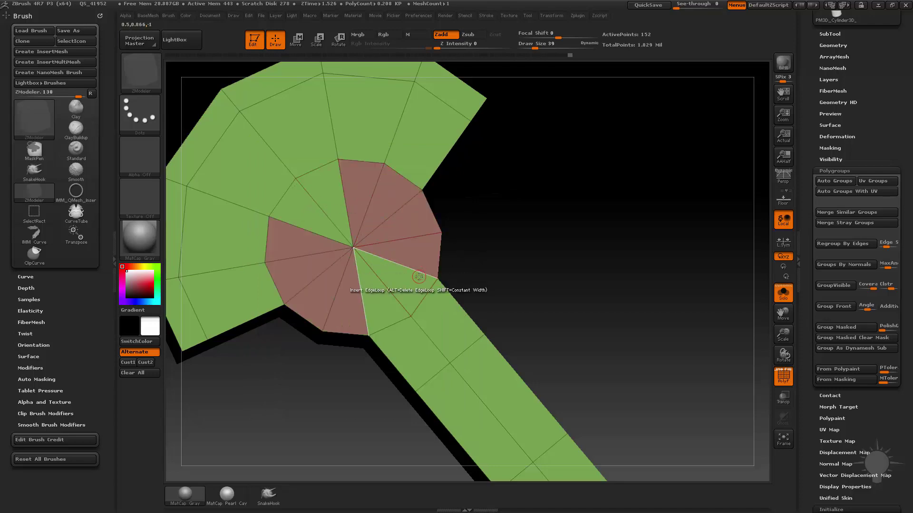
{"action": "left_click", "coordinate": [405, 280]}
{"action": "left_click", "coordinate": [334, 214]}
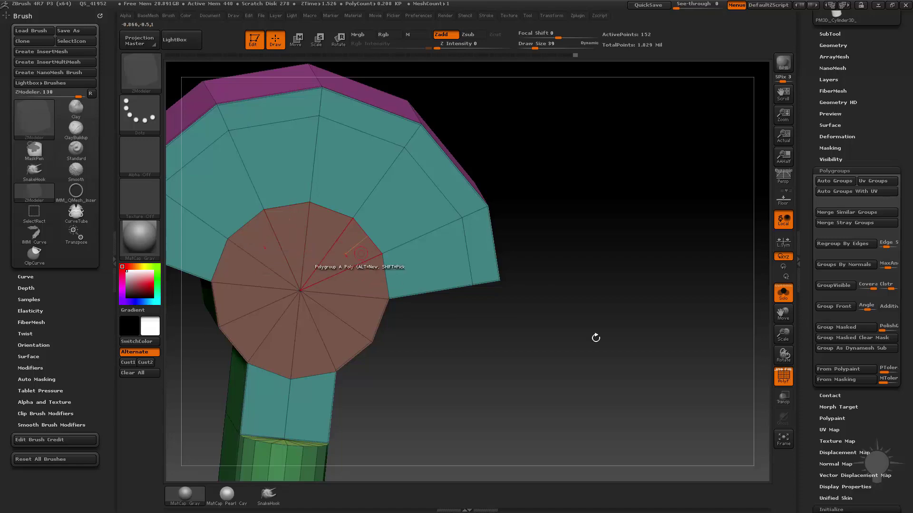
Step: Try Inset with the Polygroup All target and Inset Each Poly on the hub faces, and undo it
{"action": "left_click_drag", "start_coordinate": [596, 338], "coordinate": [608, 309]}
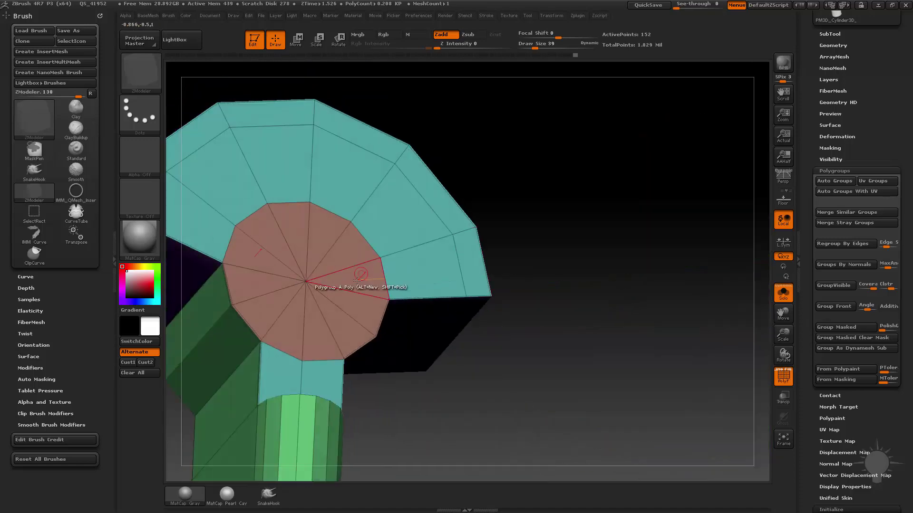
{"action": "key", "text": "space"}
{"action": "left_click", "coordinate": [335, 190]}
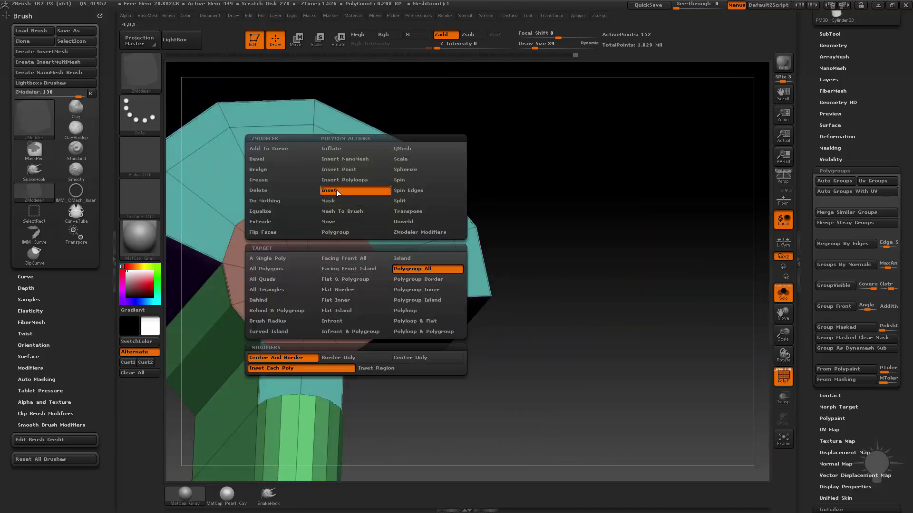
{"action": "left_click_drag", "start_coordinate": [484, 394], "coordinate": [535, 395], "text": "alt"}
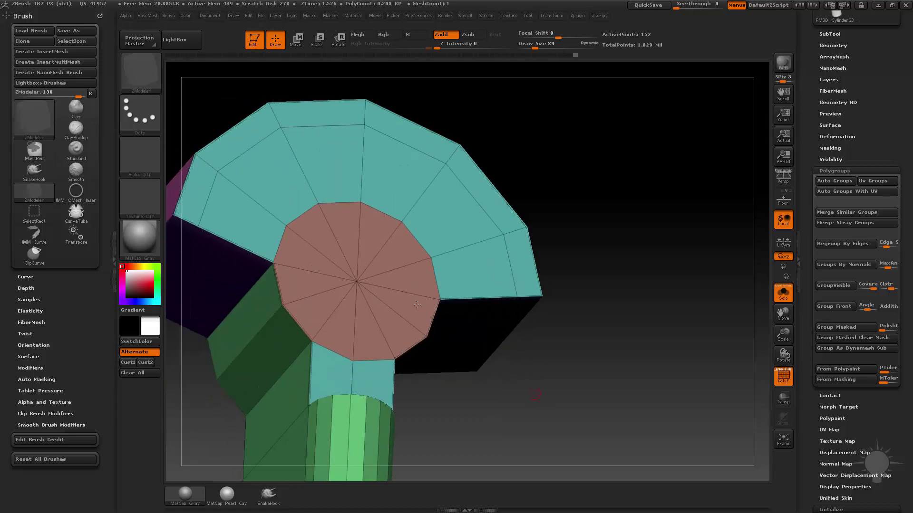
{"action": "left_click_drag", "start_coordinate": [410, 276], "coordinate": [433, 283]}
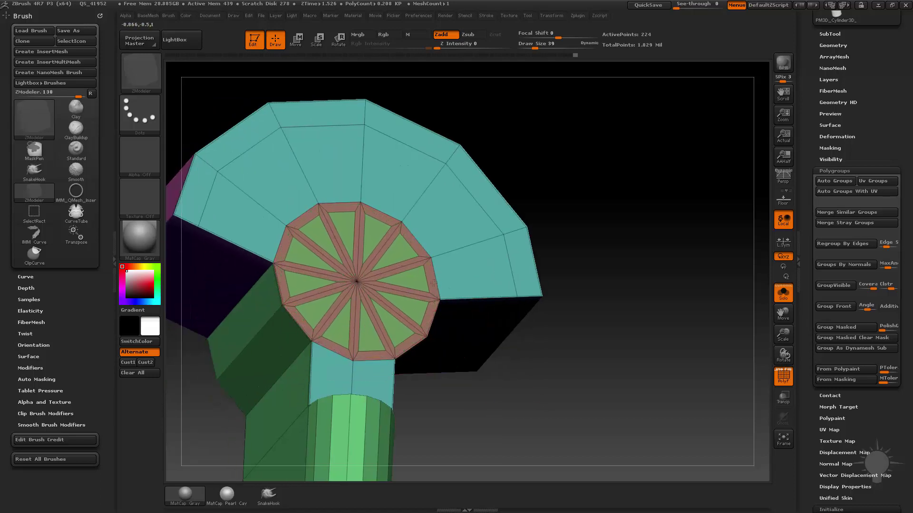
{"action": "left_click_drag", "start_coordinate": [537, 370], "coordinate": [694, 142]}
{"action": "left_click_drag", "start_coordinate": [711, 110], "coordinate": [618, 262]}
{"action": "key", "text": "ctrl+z"}
Step: Inset the hub polygroup on both sides as one region with the Polygroup All target and Inset Region
{"action": "key", "text": "space"}
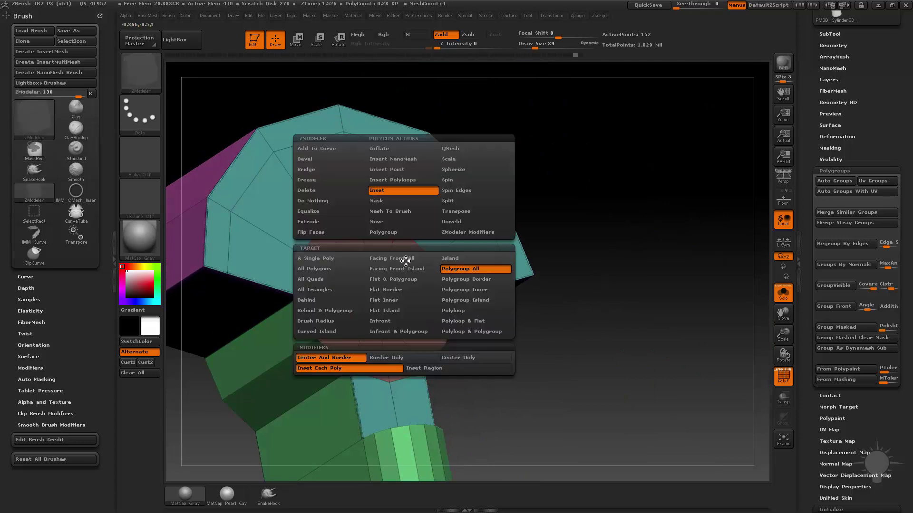
{"action": "left_click", "coordinate": [424, 369]}
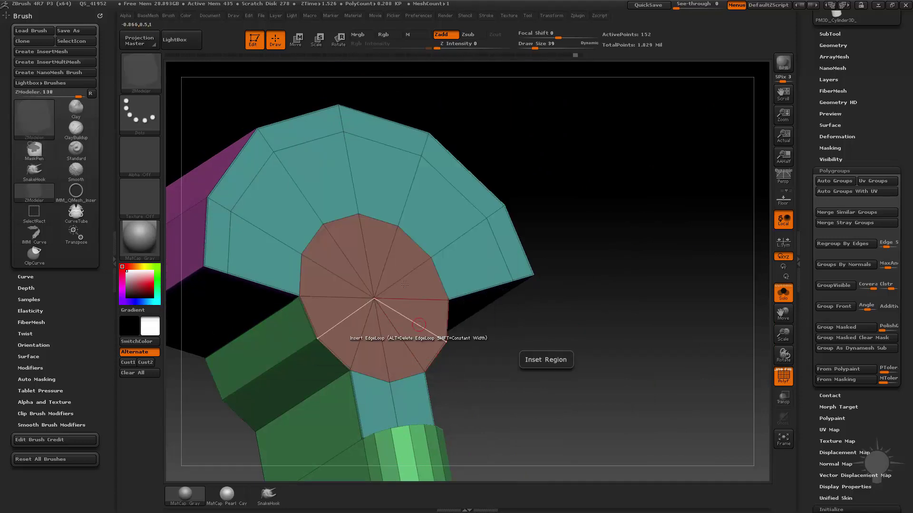
{"action": "left_click_drag", "start_coordinate": [397, 261], "coordinate": [416, 258]}
{"action": "left_click_drag", "start_coordinate": [582, 326], "coordinate": [499, 250]}
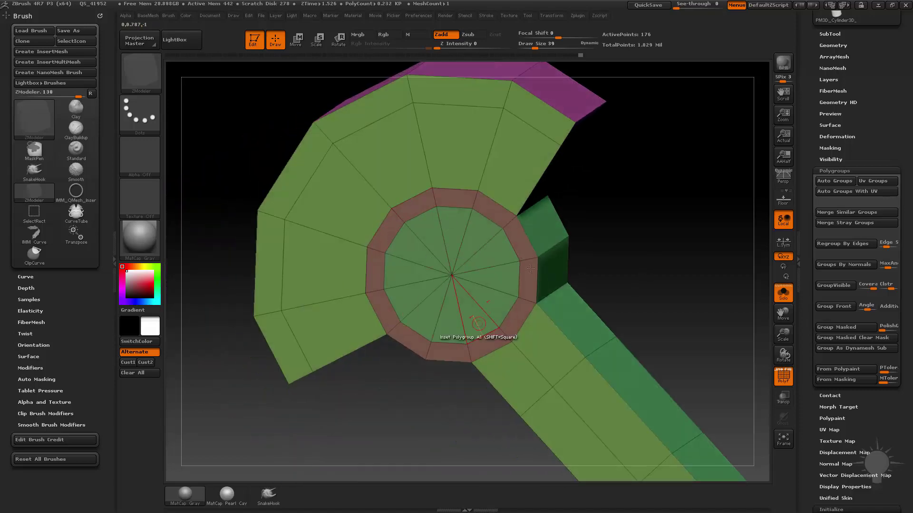
Step: Set the polygon action to QMesh with the Polygroup All target for the hub's inset center faces
{"action": "left_click_drag", "start_coordinate": [637, 232], "coordinate": [587, 295]}
{"action": "key", "text": "space"}
{"action": "left_click", "coordinate": [486, 147]}
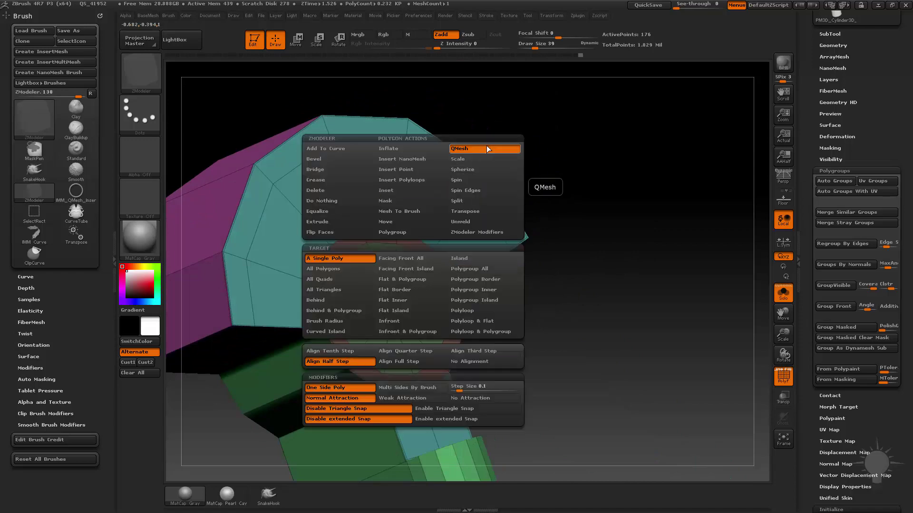
{"action": "left_click", "coordinate": [471, 273]}
{"action": "left_click_drag", "start_coordinate": [562, 301], "coordinate": [649, 244], "text": "alt"}
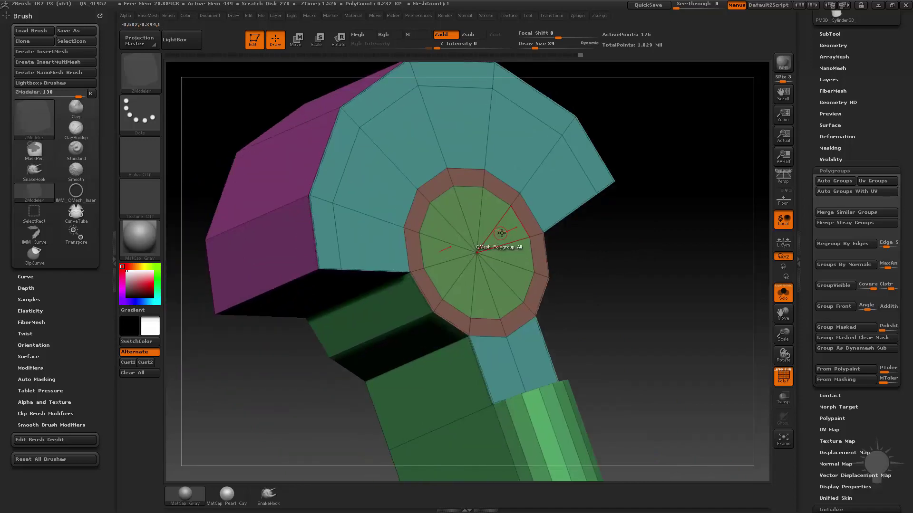
Step: Recess the hub's inset center faces into the head with QMesh and the Polygroup Island target
{"action": "key", "text": "space"}
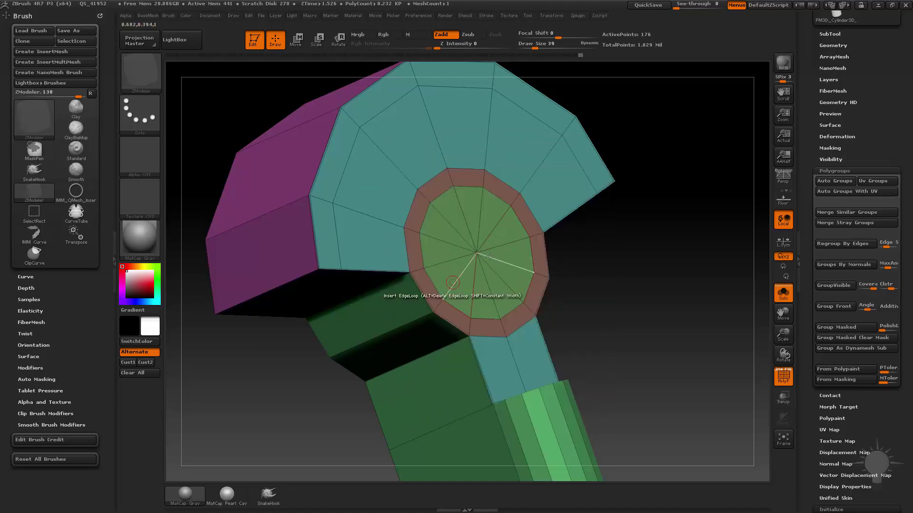
{"action": "left_click_drag", "start_coordinate": [476, 259], "coordinate": [476, 268]}
{"action": "left_click_drag", "start_coordinate": [213, 339], "coordinate": [622, 62]}
{"action": "key", "text": "ctrl+z"}
{"action": "left_click_drag", "start_coordinate": [596, 197], "coordinate": [653, 34]}
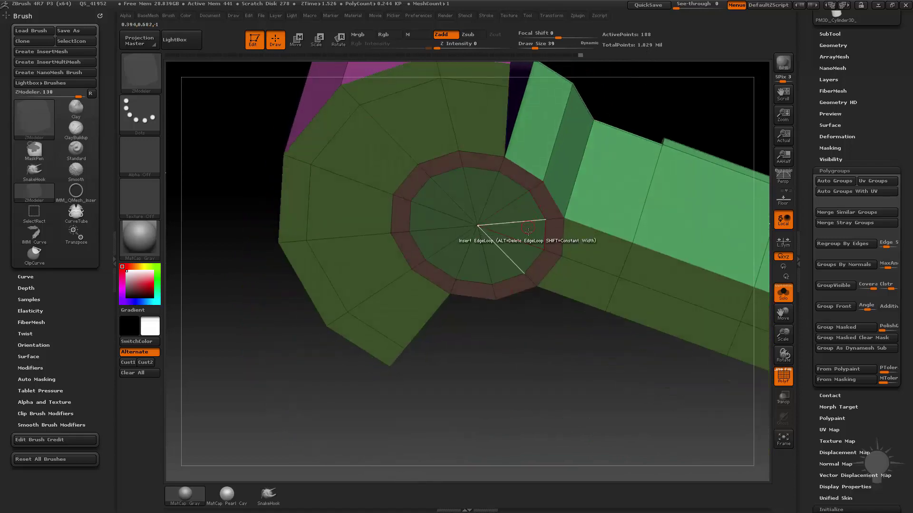
{"action": "left_click", "coordinate": [581, 152]}
{"action": "left_click_drag", "start_coordinate": [656, 97], "coordinate": [628, 184]}
{"action": "left_click_drag", "start_coordinate": [683, 152], "coordinate": [494, 227]}
{"action": "left_click_drag", "start_coordinate": [440, 270], "coordinate": [438, 274]}
{"action": "left_click_drag", "start_coordinate": [578, 184], "coordinate": [540, 198], "text": "alt"}
{"action": "left_click_drag", "start_coordinate": [577, 159], "coordinate": [482, 198]}
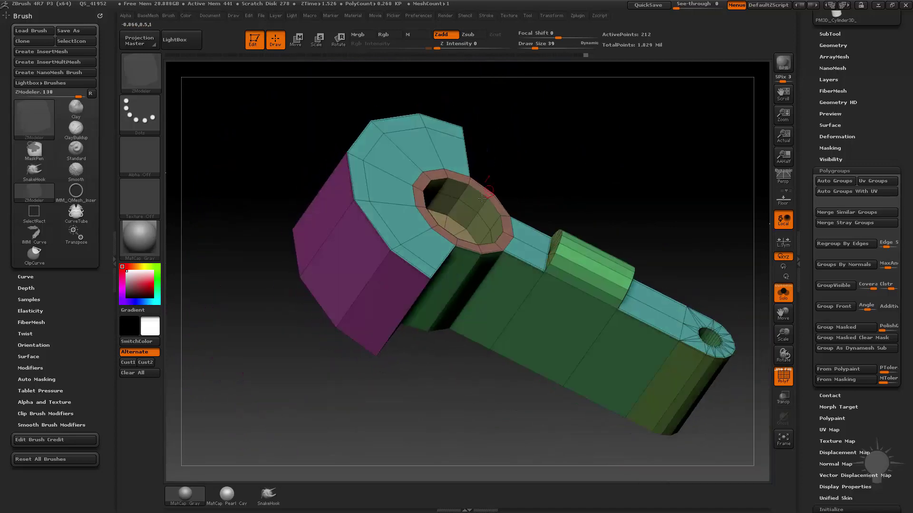
Step: Try inserting a cylinder into the hub's recess with the InsertCylinder brush, and undo it
{"action": "left_click_drag", "start_coordinate": [555, 174], "coordinate": [538, 199]}
{"action": "key", "text": "b"}
{"action": "key", "text": "i"}
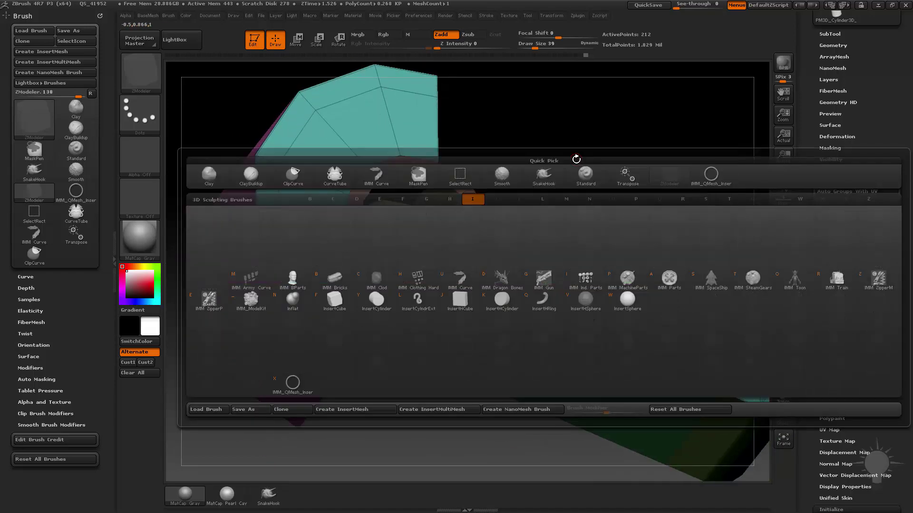
{"action": "left_click", "coordinate": [383, 311]}
{"action": "left_click_drag", "start_coordinate": [396, 254], "coordinate": [468, 280]}
{"action": "left_click_drag", "start_coordinate": [580, 193], "coordinate": [507, 201]}
{"action": "key", "text": "ctrl+z"}
{"action": "right_click_drag", "start_coordinate": [412, 190], "coordinate": [444, 249]}
Step: Try inserting a primitive into the hub's recess with the custom IMM_QMesh insert brush, and undo each attempt
{"action": "key", "text": "space"}
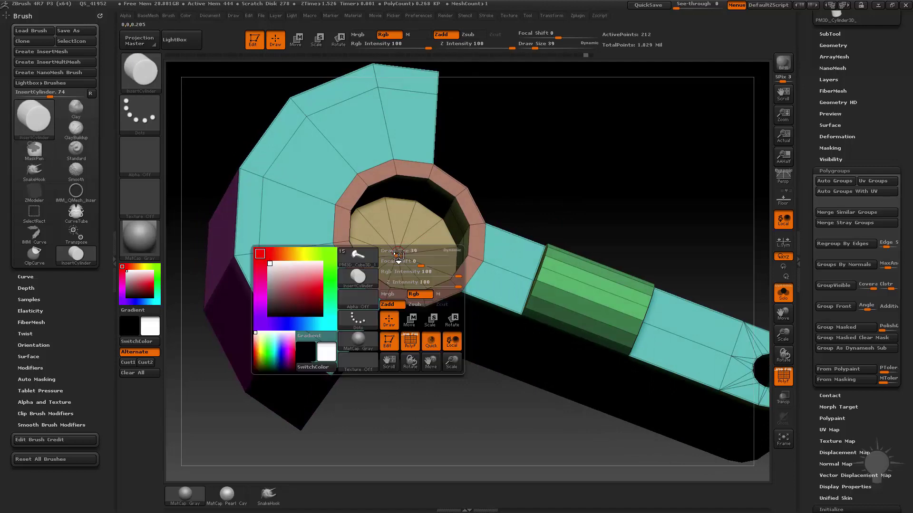
{"action": "key", "text": "b"}
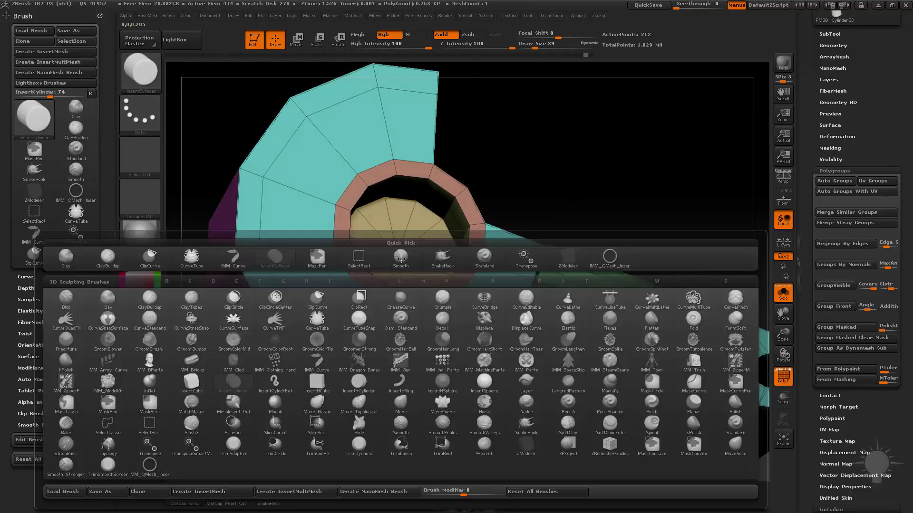
{"action": "key", "text": "i"}
{"action": "left_click", "coordinate": [154, 466]}
{"action": "key", "text": "space"}
{"action": "key", "text": "m"}
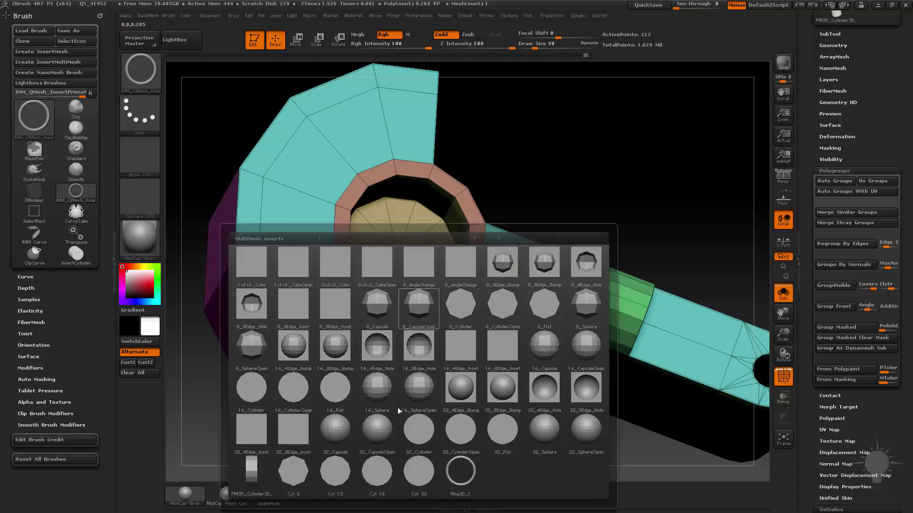
{"action": "left_click_drag", "start_coordinate": [401, 252], "coordinate": [471, 291]}
{"action": "left_click_drag", "start_coordinate": [568, 218], "coordinate": [602, 204]}
{"action": "key", "text": "ctrl+z"}
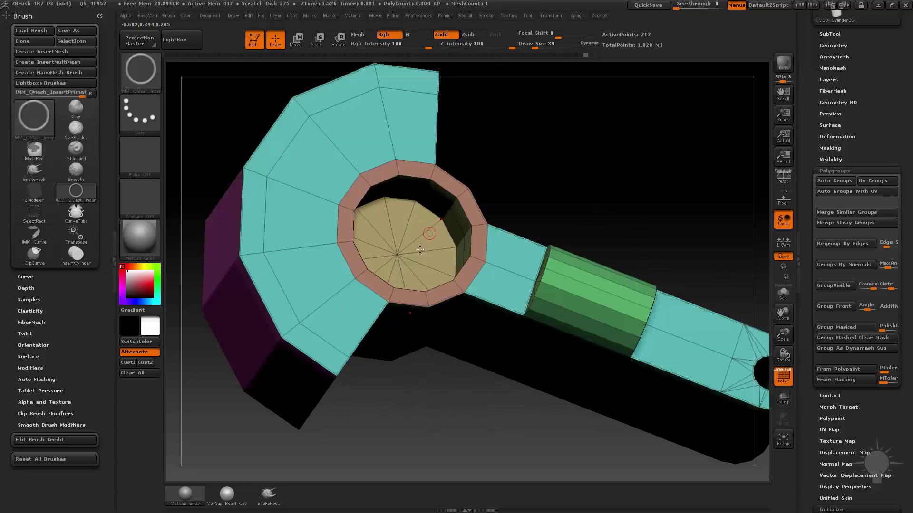
{"action": "left_click_drag", "start_coordinate": [397, 255], "coordinate": [468, 264]}
{"action": "key", "text": "ctrl+z"}
{"action": "mouse_move", "coordinate": [567, 202]}
{"action": "left_mouse_down"}
{"action": "mouse_move", "coordinate": [569, 179]}
{"action": "mouse_move", "coordinate": [569, 193]}
{"action": "left_mouse_up"}
Step: Switch back to the ZModeler brush and pull a detached disc above the hub from the recess floor with QMesh
{"action": "key", "text": "b"}
{"action": "key", "text": "z"}
{"action": "key", "text": "m"}
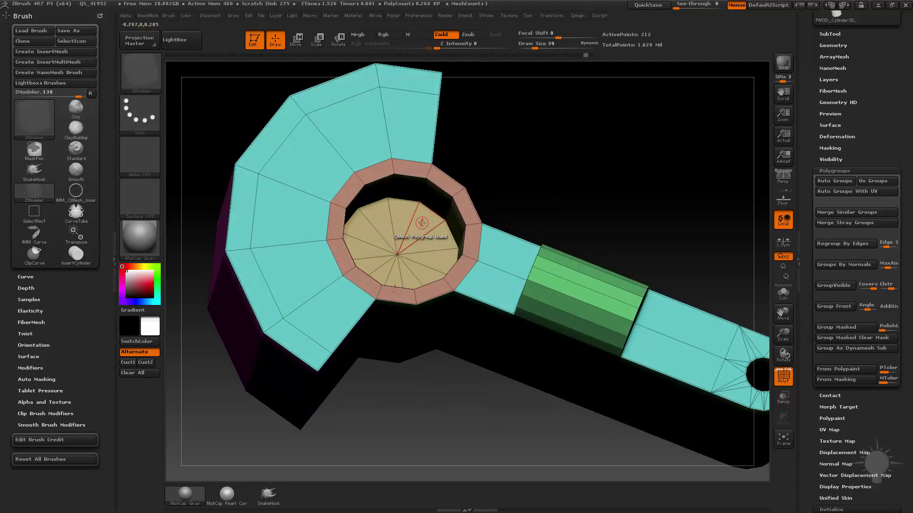
{"action": "left_click_drag", "start_coordinate": [533, 185], "coordinate": [591, 224]}
{"action": "left_click_drag", "start_coordinate": [435, 244], "coordinate": [517, 72]}
{"action": "key", "text": "ctrl+shift+z"}
{"action": "left_click_drag", "start_coordinate": [565, 149], "coordinate": [655, 162], "text": "alt"}
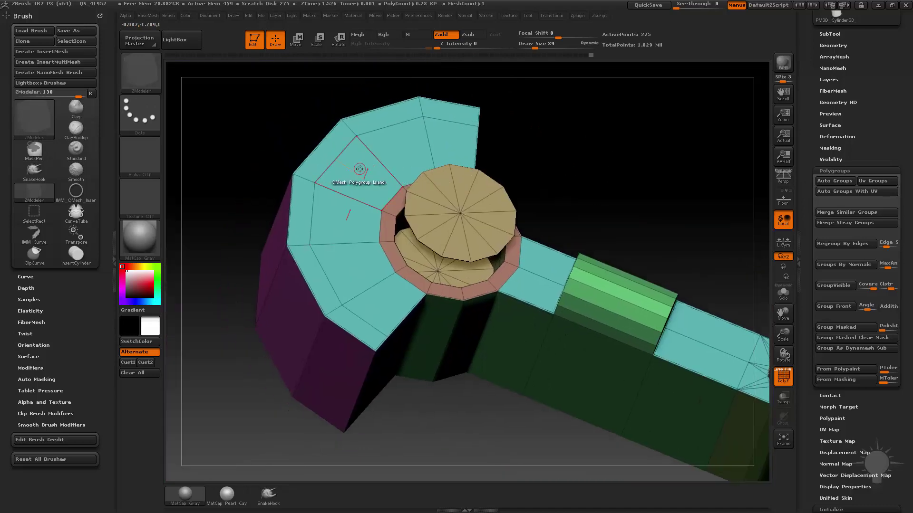
Step: Pull two detached blocks away from individual faces of the head using QMesh with the A Single Poly target
{"action": "key", "text": "space"}
{"action": "left_click_drag", "start_coordinate": [601, 209], "coordinate": [570, 271], "text": "alt"}
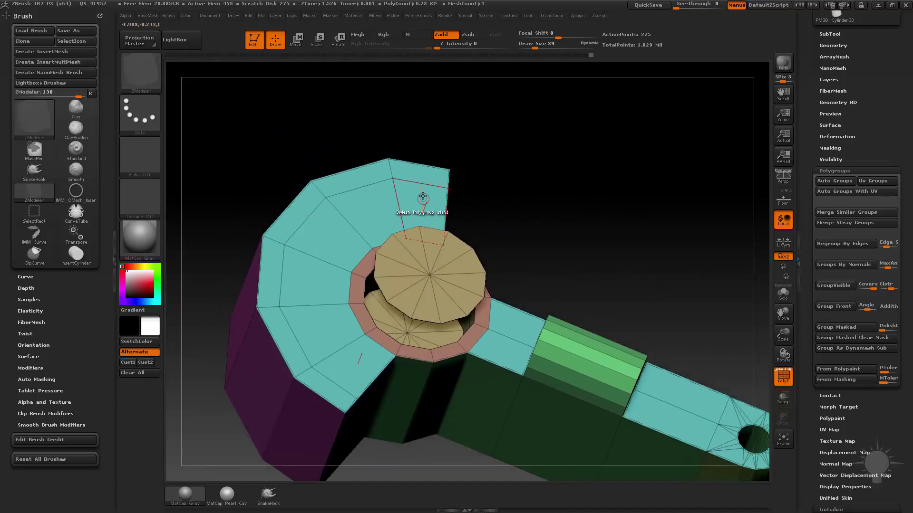
{"action": "key", "text": "space"}
{"action": "left_click", "coordinate": [325, 259]}
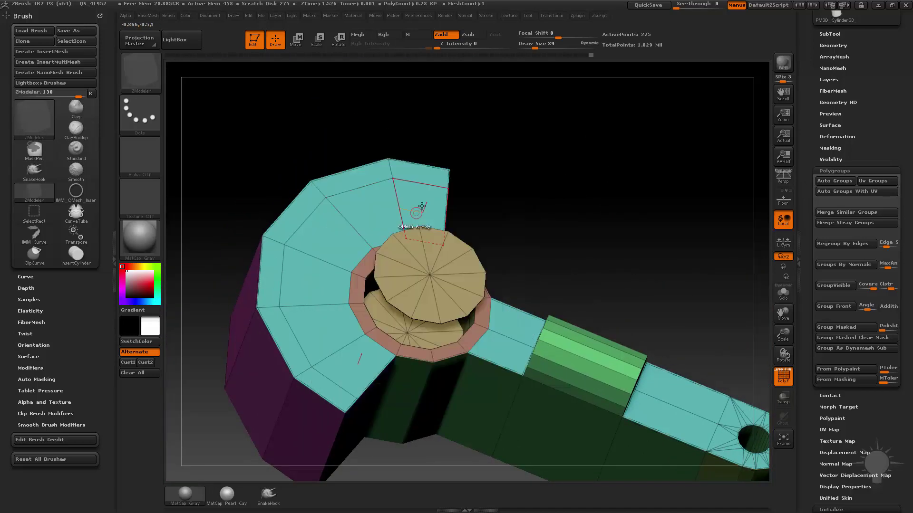
{"action": "left_click_drag", "start_coordinate": [423, 202], "coordinate": [442, 169]}
{"action": "left_click_drag", "start_coordinate": [546, 170], "coordinate": [660, 122]}
{"action": "left_click_drag", "start_coordinate": [611, 217], "coordinate": [413, 114]}
{"action": "left_click_drag", "start_coordinate": [375, 86], "coordinate": [359, 73]}
{"action": "left_click_drag", "start_coordinate": [523, 128], "coordinate": [584, 176]}
Step: Thicken the floating disc using QMesh with the Island target
{"action": "key", "text": "space"}
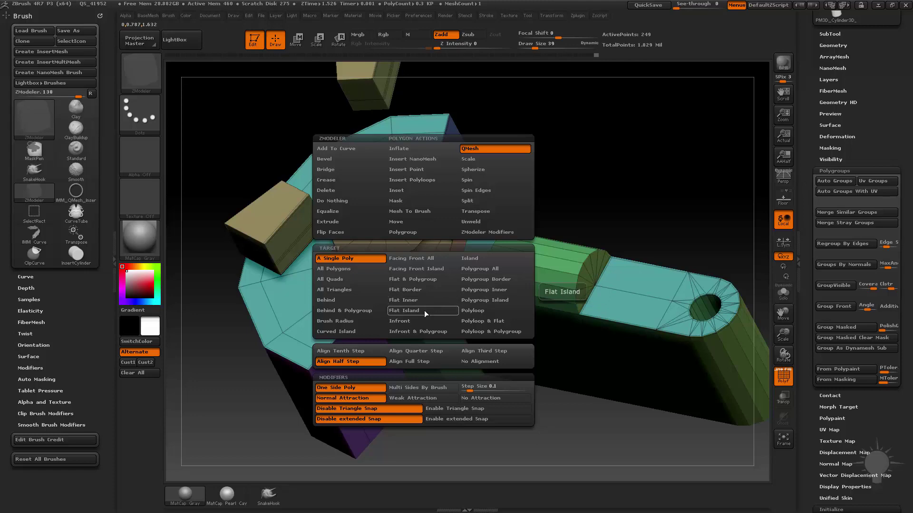
{"action": "left_click", "coordinate": [475, 258]}
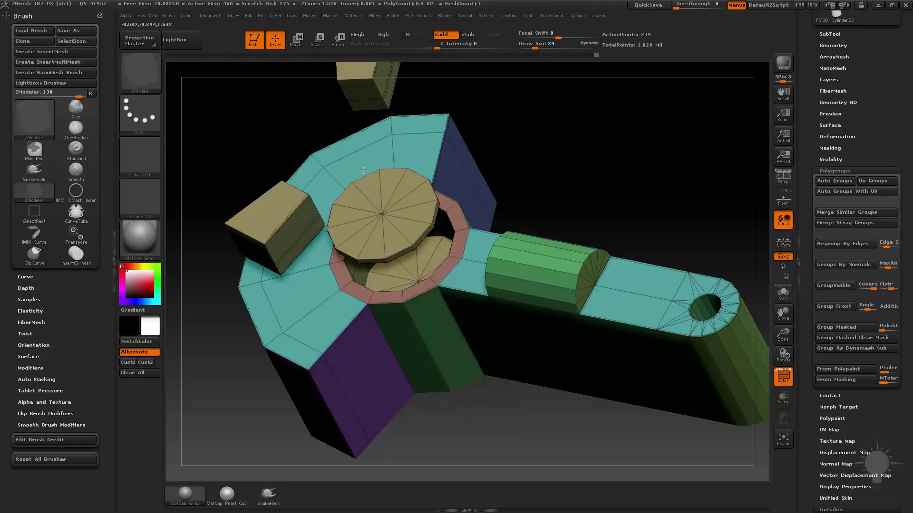
{"action": "left_click_drag", "start_coordinate": [364, 169], "coordinate": [366, 171]}
{"action": "left_click_drag", "start_coordinate": [602, 167], "coordinate": [471, 210]}
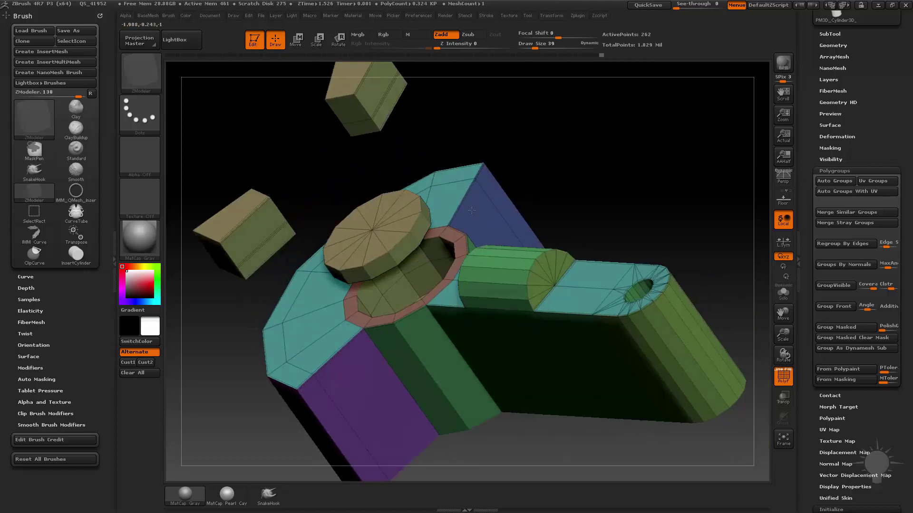
Step: Assign new polygroups to the floating disc, the detached blocks and the wrench body using the Polygroup action with the Island target
{"action": "right_click", "coordinate": [405, 224]}
{"action": "key", "text": "space"}
{"action": "left_click", "coordinate": [398, 232]}
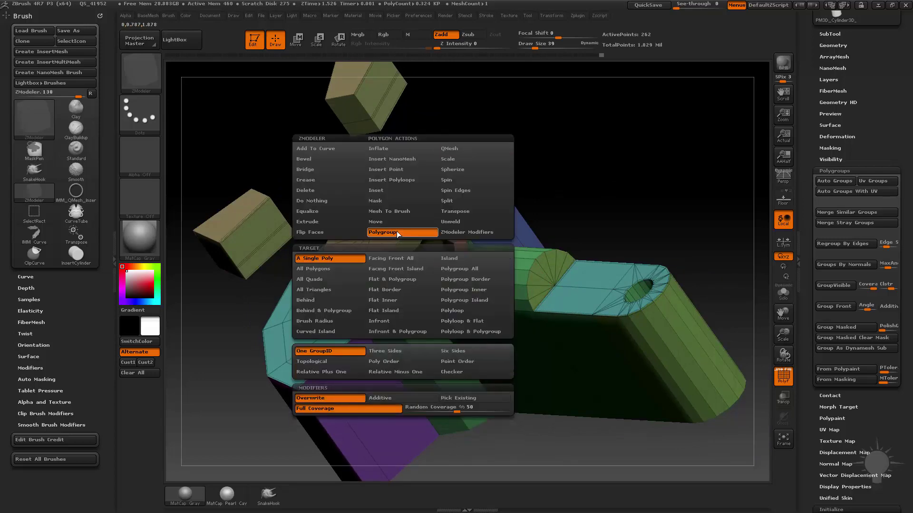
{"action": "left_click", "coordinate": [455, 260]}
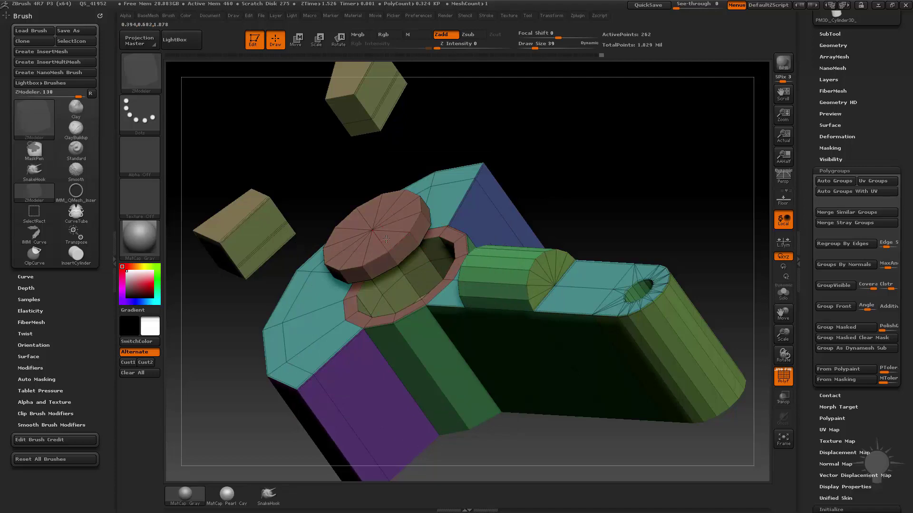
{"action": "left_click_drag", "start_coordinate": [523, 166], "coordinate": [428, 143]}
{"action": "left_click", "coordinate": [409, 133]}
{"action": "left_click_drag", "start_coordinate": [550, 178], "coordinate": [563, 179]}
{"action": "left_click", "coordinate": [429, 346]}
{"action": "left_click_drag", "start_coordinate": [527, 250], "coordinate": [540, 267]}
{"action": "left_click", "coordinate": [445, 353]}
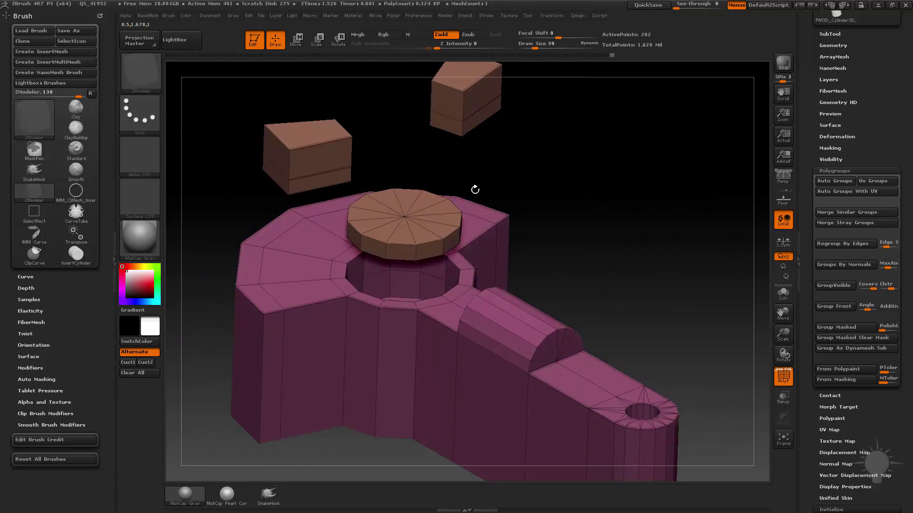
{"action": "left_click", "coordinate": [454, 108]}
Step: Switch the ZModeler polygon action to QMesh with the Flat Island target
{"action": "left_click_drag", "start_coordinate": [580, 189], "coordinate": [627, 260]}
{"action": "key", "text": "space"}
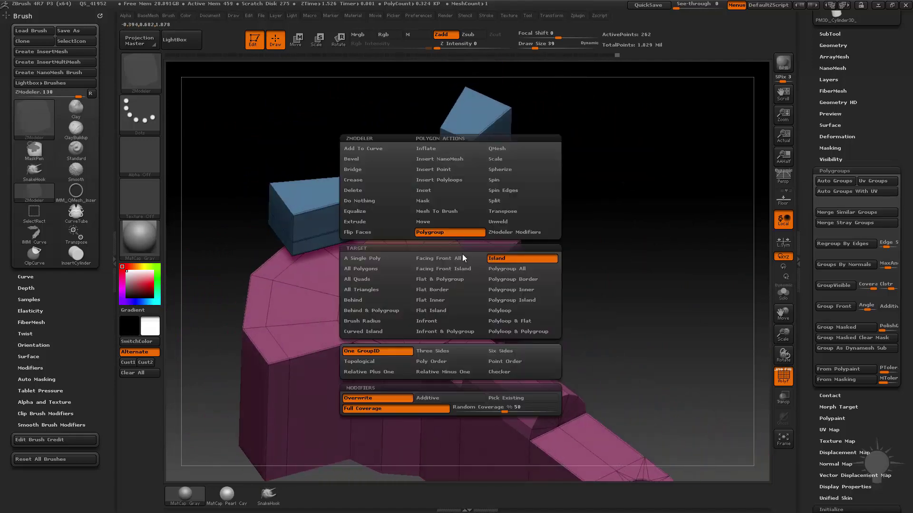
{"action": "left_click", "coordinate": [518, 149]}
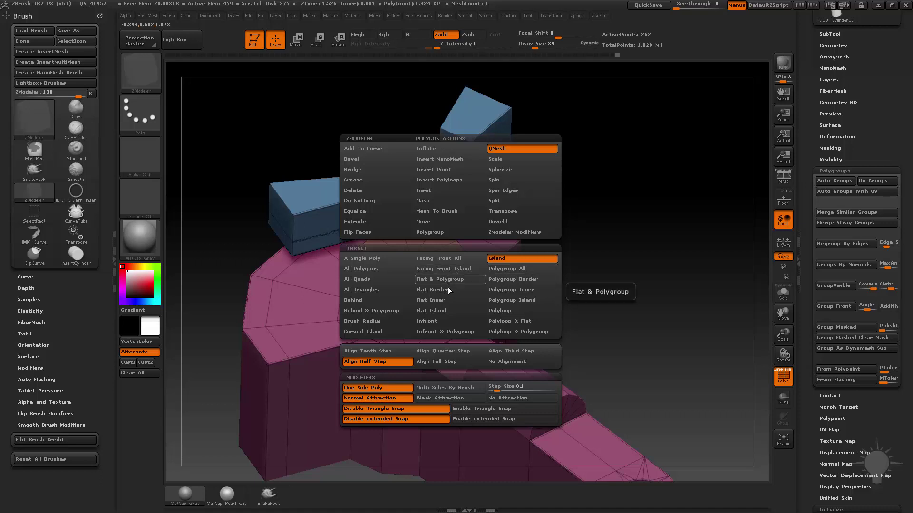
{"action": "left_click", "coordinate": [447, 312]}
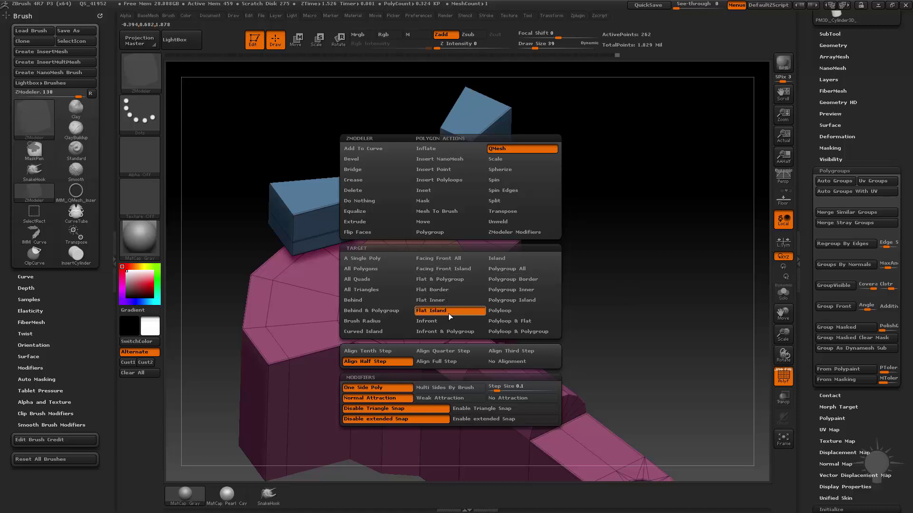
Step: Try extruding the flat top of the floating disc upward in stacked segments with QMesh, and undo the extrusions
{"action": "left_click_drag", "start_coordinate": [449, 280], "coordinate": [454, 231]}
{"action": "left_click_drag", "start_coordinate": [609, 261], "coordinate": [606, 210]}
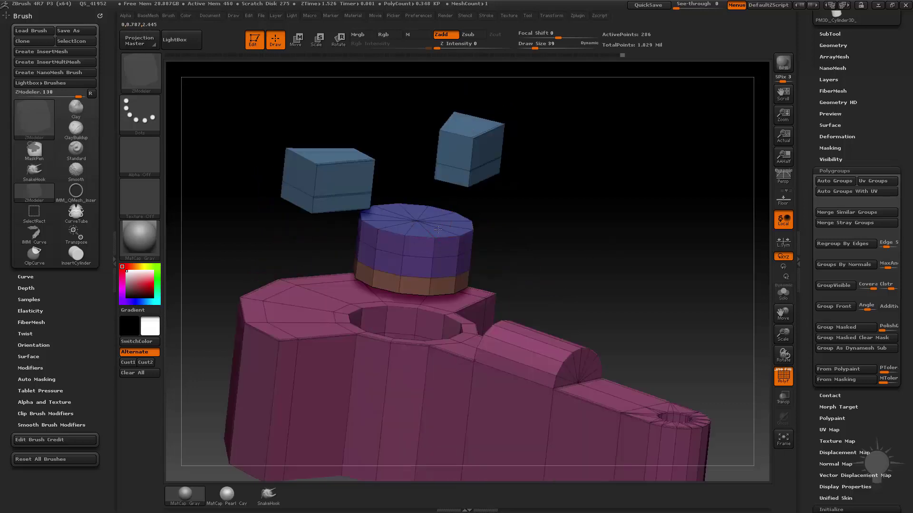
{"action": "mouse_move", "coordinate": [437, 222]}
{"action": "left_mouse_down"}
{"action": "mouse_move", "coordinate": [431, 119]}
{"action": "mouse_move", "coordinate": [433, 223]}
{"action": "left_mouse_up"}
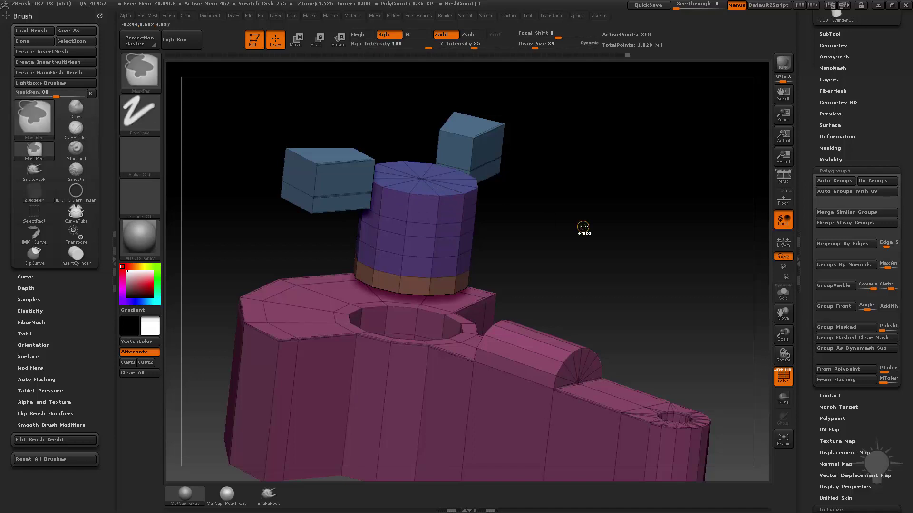
{"action": "key", "text": "ctrl+z"}
{"action": "key", "text": "ctrl+z"}
{"action": "key", "text": "ctrl+z"}
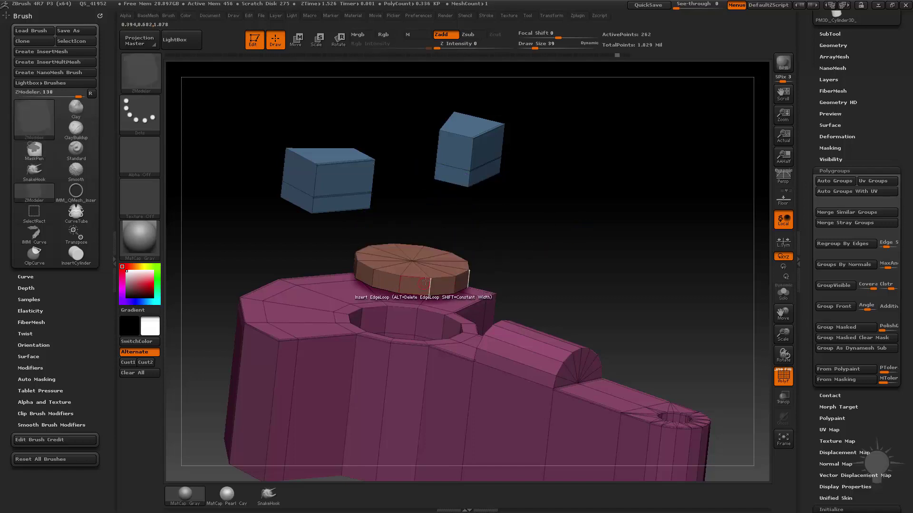
Step: Lengthen the floating disc into a tall cylinder by raising its top with QMesh, adding no new edge loops
{"action": "left_click_drag", "start_coordinate": [435, 272], "coordinate": [433, 256]}
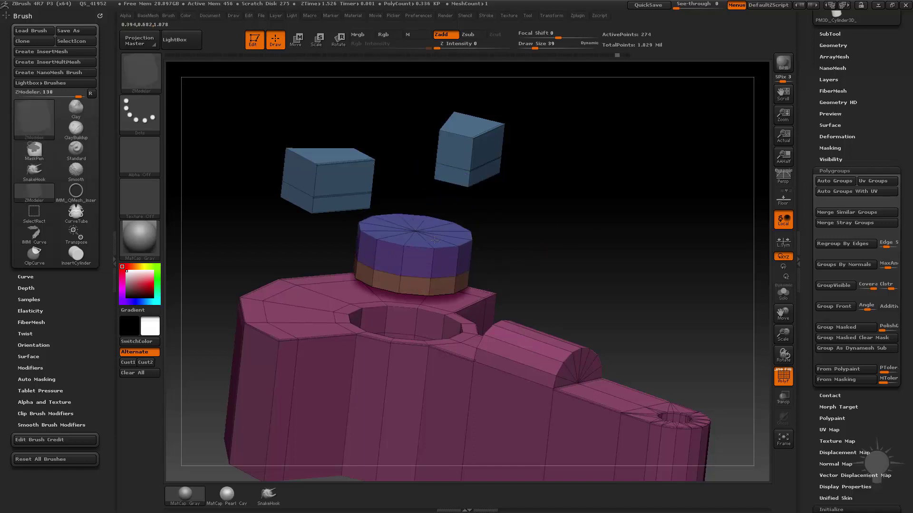
{"action": "key", "text": "ctrl+z"}
{"action": "left_click_drag", "start_coordinate": [436, 264], "coordinate": [502, 242]}
Step: Extrude the tops of the two floating blocks upward using QMesh with the A Single Poly target
{"action": "key", "text": "space"}
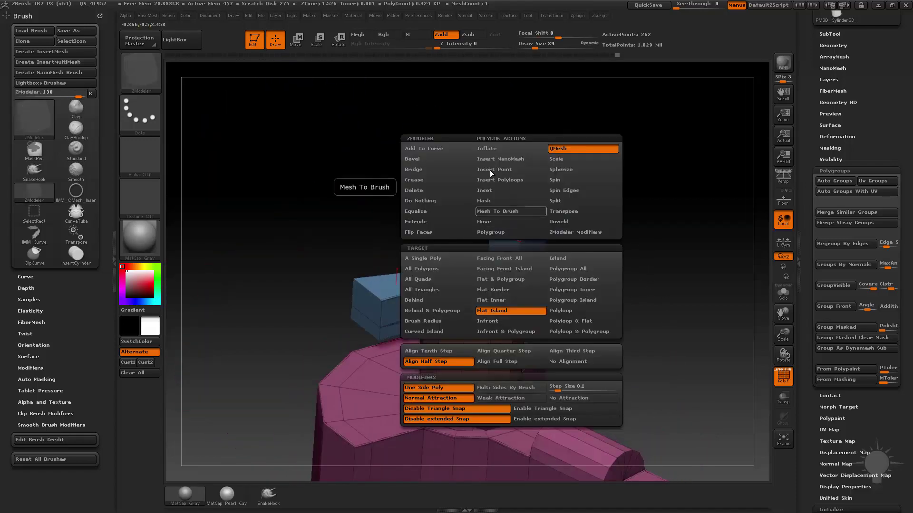
{"action": "left_click", "coordinate": [437, 258]}
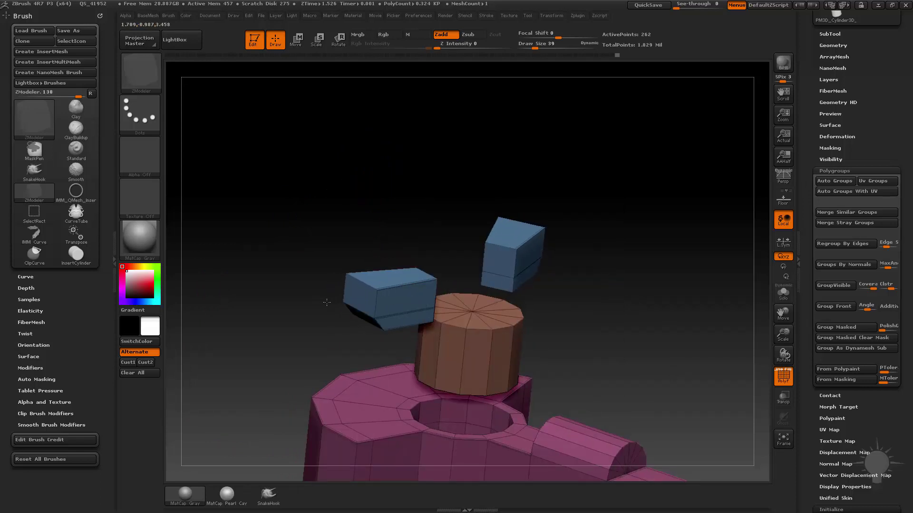
{"action": "left_click_drag", "start_coordinate": [382, 284], "coordinate": [392, 227]}
{"action": "left_click", "coordinate": [403, 270]}
{"action": "left_click_drag", "start_coordinate": [547, 273], "coordinate": [572, 276]}
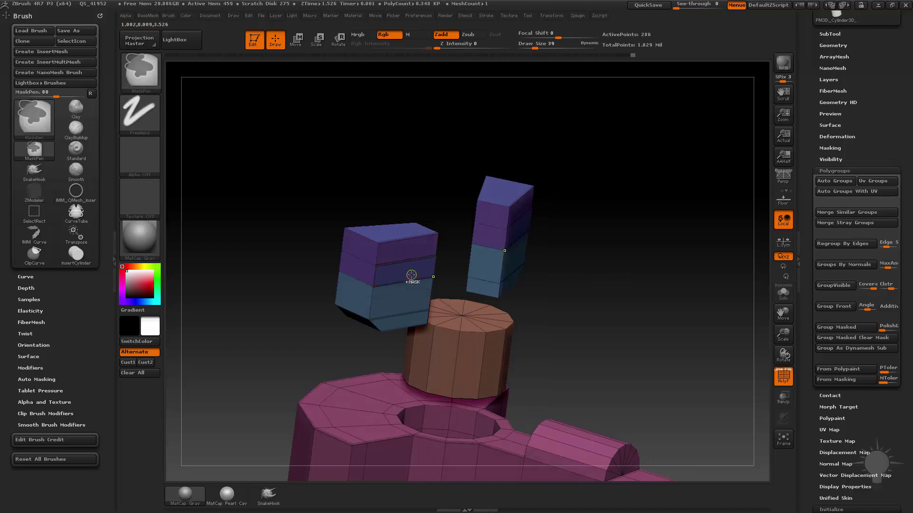
Step: Pull a detached slice off the top of each floating block and a detached disc off the cylinder's top using QMesh
{"action": "left_click_drag", "start_coordinate": [644, 293], "coordinate": [568, 307]}
{"action": "left_click_drag", "start_coordinate": [407, 311], "coordinate": [421, 305]}
{"action": "left_click_drag", "start_coordinate": [599, 293], "coordinate": [556, 300]}
{"action": "mouse_move", "coordinate": [385, 304]}
{"action": "left_mouse_down", "text": "alt"}
{"action": "mouse_move", "coordinate": [430, 268]}
{"action": "mouse_move", "coordinate": [389, 272]}
{"action": "left_mouse_up", "text": "alt"}
{"action": "left_click_drag", "start_coordinate": [584, 259], "coordinate": [451, 293]}
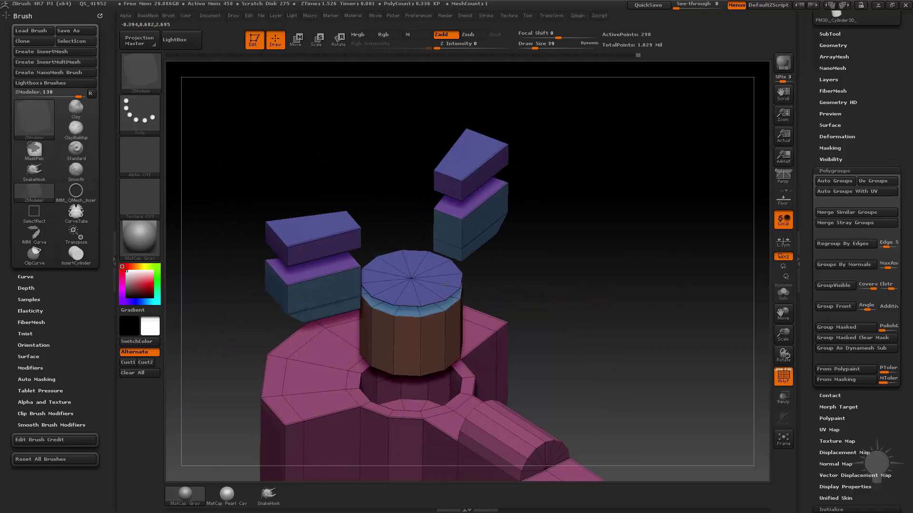
{"action": "left_click_drag", "start_coordinate": [443, 288], "coordinate": [444, 112]}
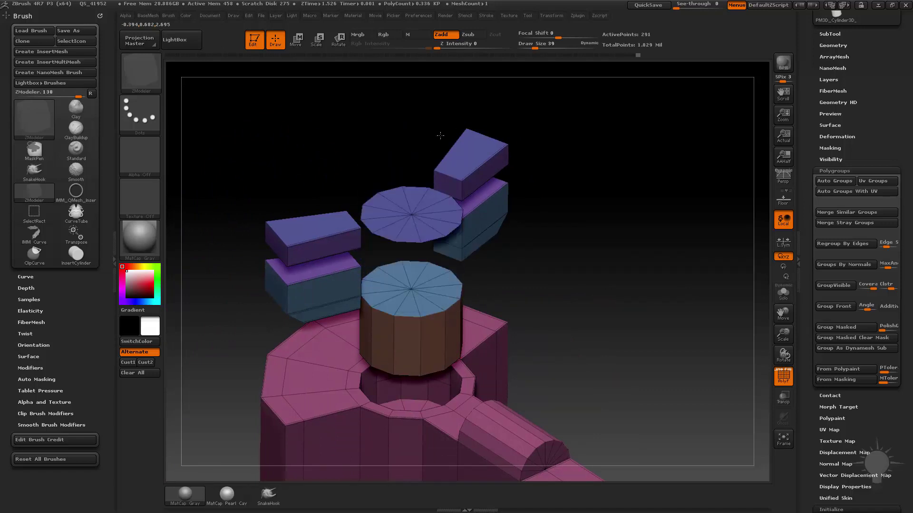
Step: Try extruding individual faces of the detached disc using QMesh with the A Single Poly target, and undo it
{"action": "key", "text": "space"}
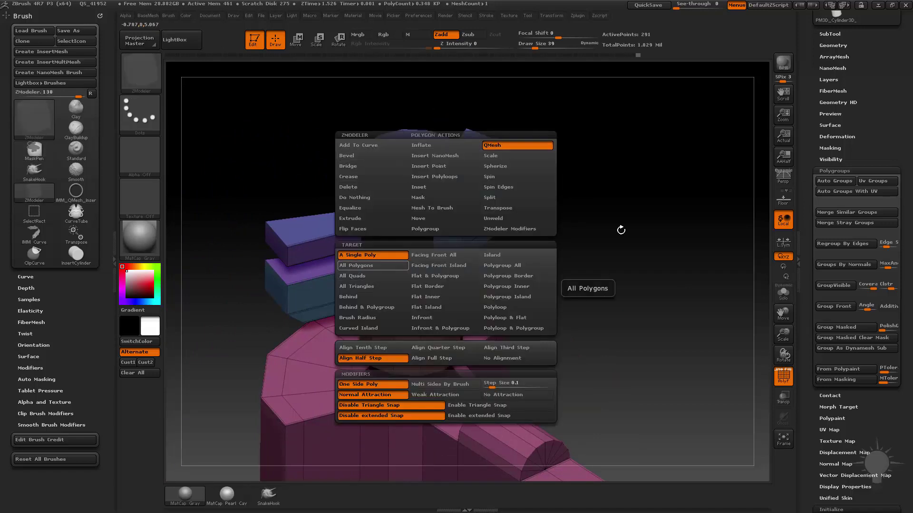
{"action": "left_click_drag", "start_coordinate": [651, 203], "coordinate": [644, 272], "text": "alt"}
{"action": "left_click", "coordinate": [422, 213]}
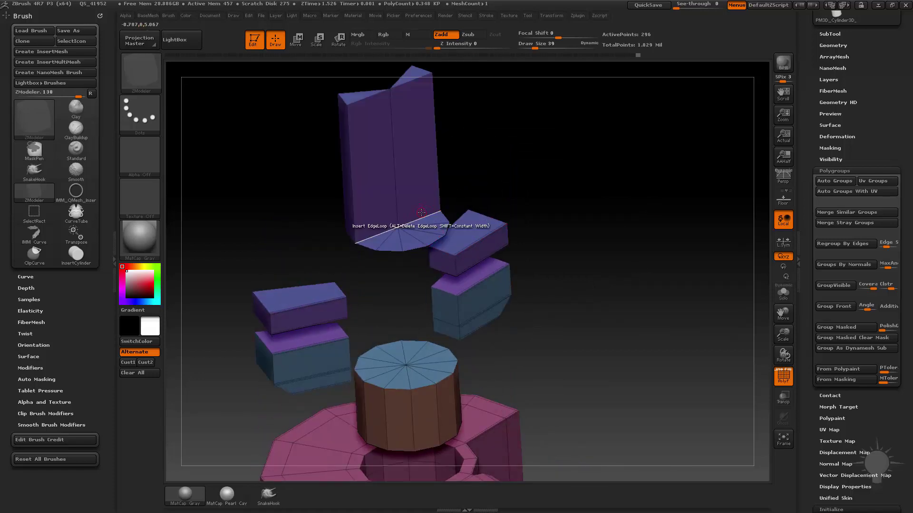
{"action": "key", "text": "ctrl+z"}
Step: Thicken the detached disc above the cylinder using QMesh with the Island target
{"action": "key", "text": "space"}
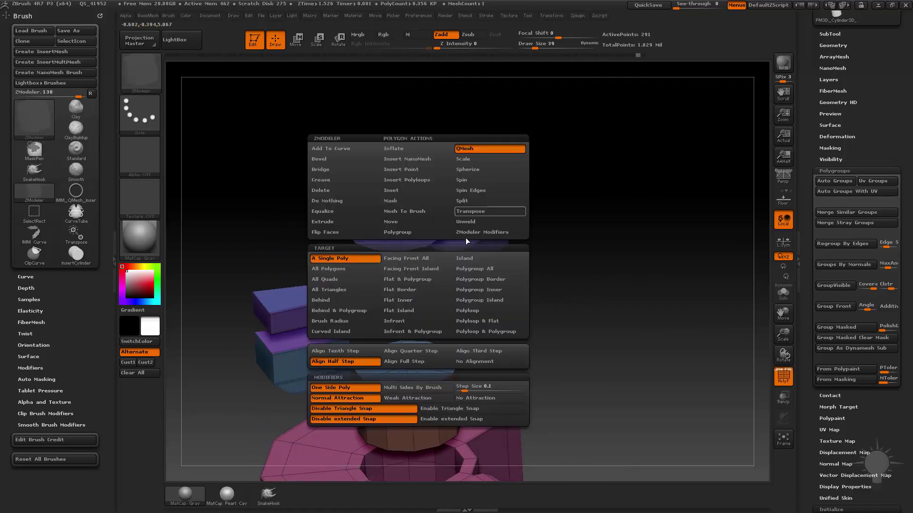
{"action": "left_click", "coordinate": [470, 257]}
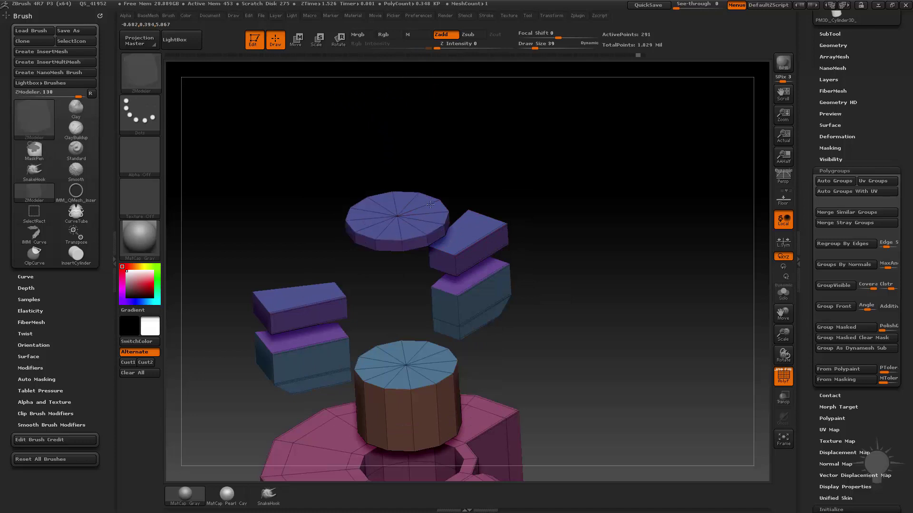
{"action": "mouse_move", "coordinate": [428, 215]}
{"action": "left_mouse_down"}
{"action": "mouse_move", "coordinate": [431, 185]}
{"action": "mouse_move", "coordinate": [436, 215]}
{"action": "left_mouse_up"}
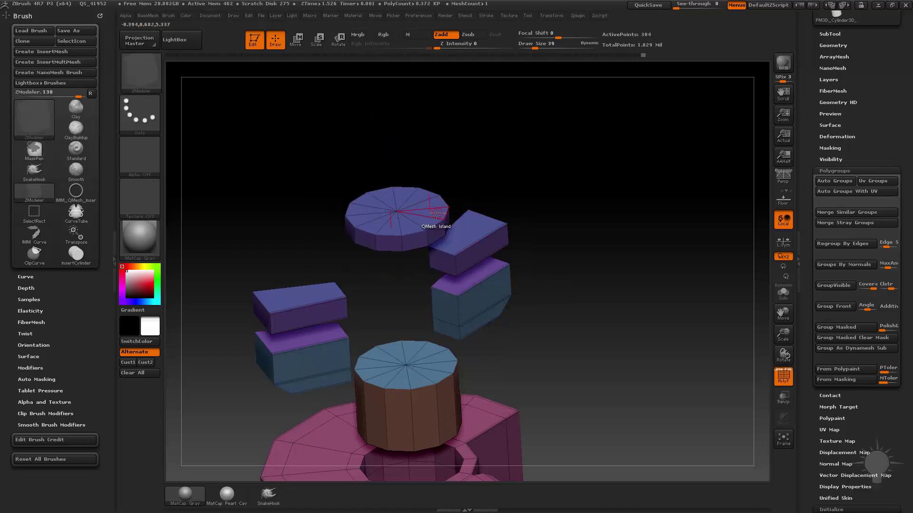
Step: Preview the whole model with Dynamic Subdivision, return to the unsmoothed mesh and examine it from the side
{"action": "left_click_drag", "start_coordinate": [570, 238], "coordinate": [472, 337]}
{"action": "key", "text": "d"}
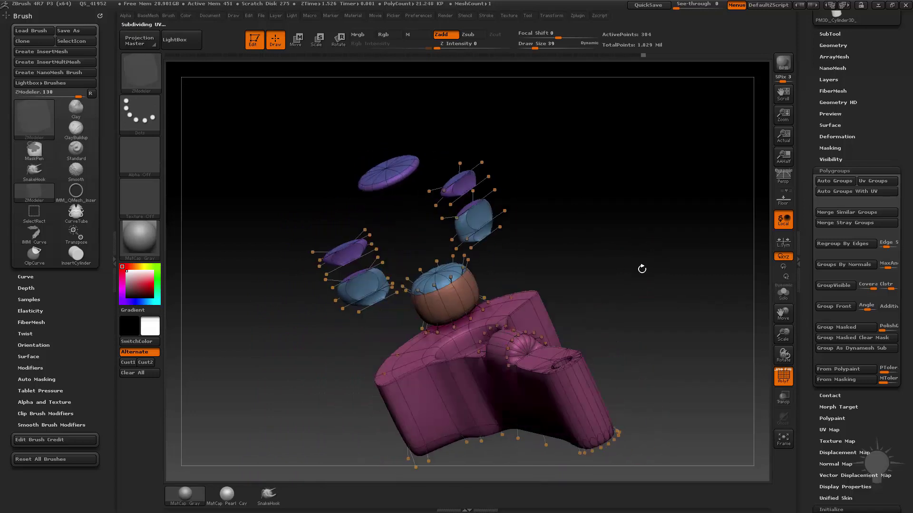
{"action": "key", "text": "shift+d"}
{"action": "left_click_drag", "start_coordinate": [648, 284], "coordinate": [699, 283]}
{"action": "left_click_drag", "start_coordinate": [573, 261], "coordinate": [665, 245]}
Step: Preview the uncreased mesh with Dynamic Subdivision once more, and crease its edges in Geometry with a tolerance of 45 degrees
{"action": "left_click_drag", "start_coordinate": [805, 107], "coordinate": [816, 206]}
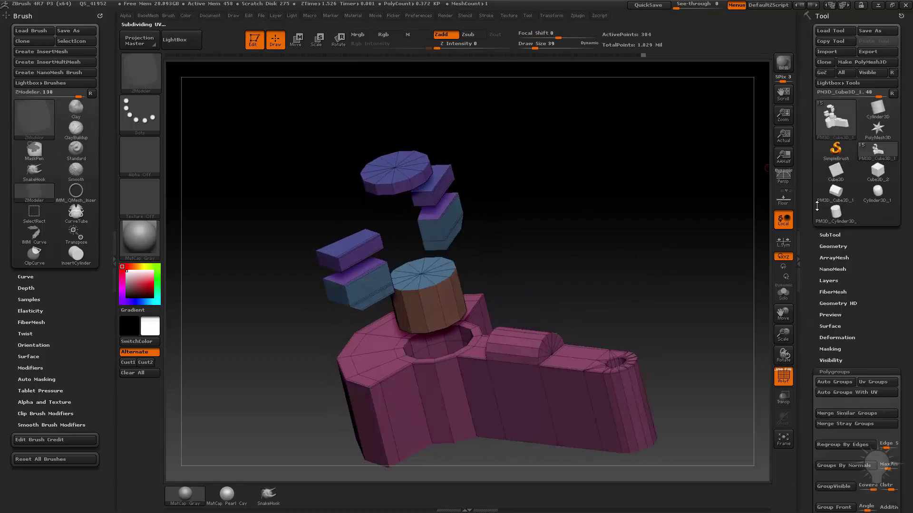
{"action": "left_click", "coordinate": [832, 247], "text": "shift"}
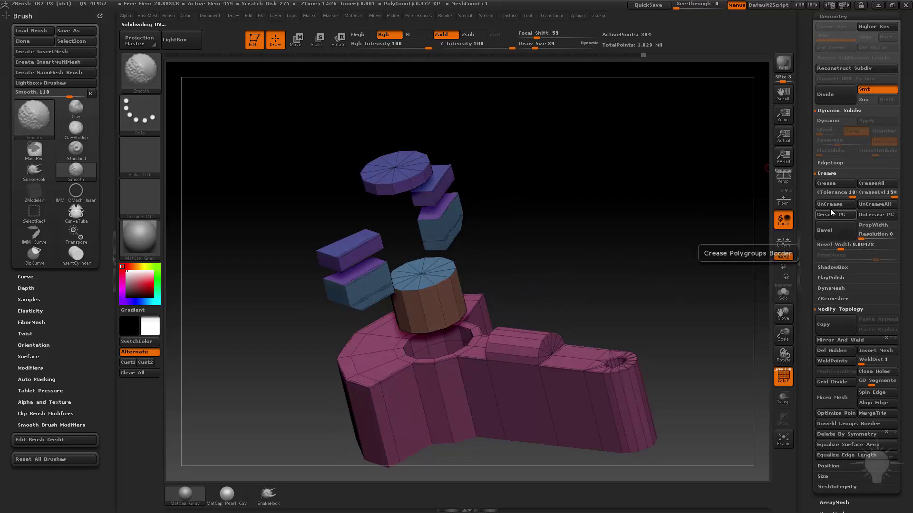
{"action": "key", "text": "d"}
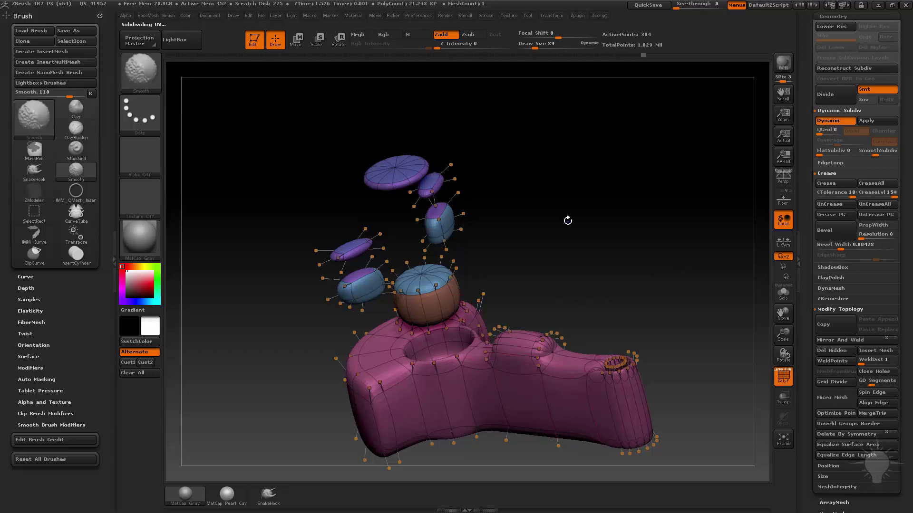
{"action": "key", "text": "shift+d"}
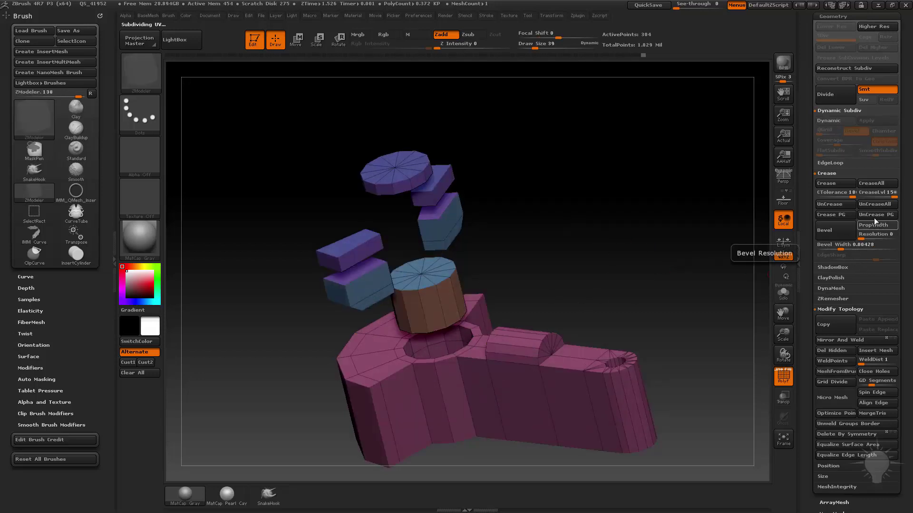
{"action": "left_click_drag", "start_coordinate": [851, 194], "coordinate": [830, 194]}
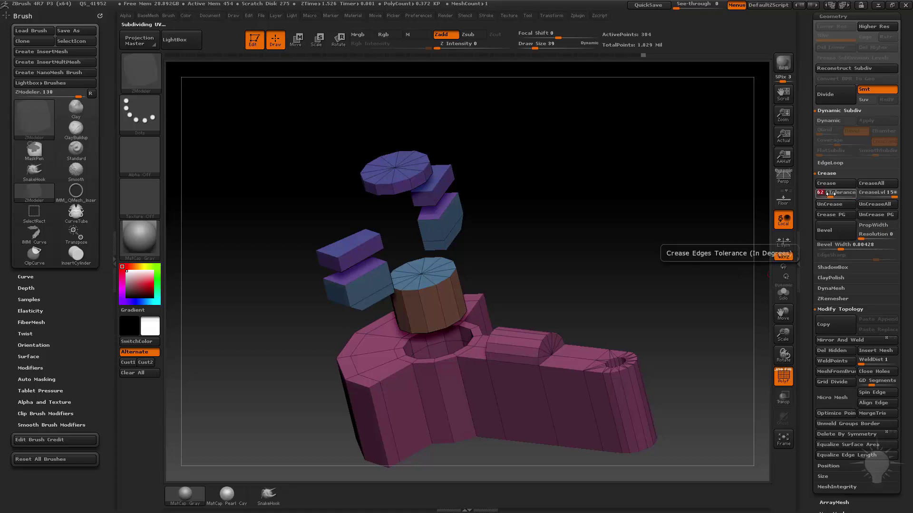
{"action": "left_click_drag", "start_coordinate": [829, 197], "coordinate": [825, 198]}
{"action": "left_click", "coordinate": [828, 184]}
Step: Examine the creased edges up close and preview the creased model with Dynamic Subdivision and the polyframe hidden
{"action": "left_click_drag", "start_coordinate": [693, 271], "coordinate": [657, 214]}
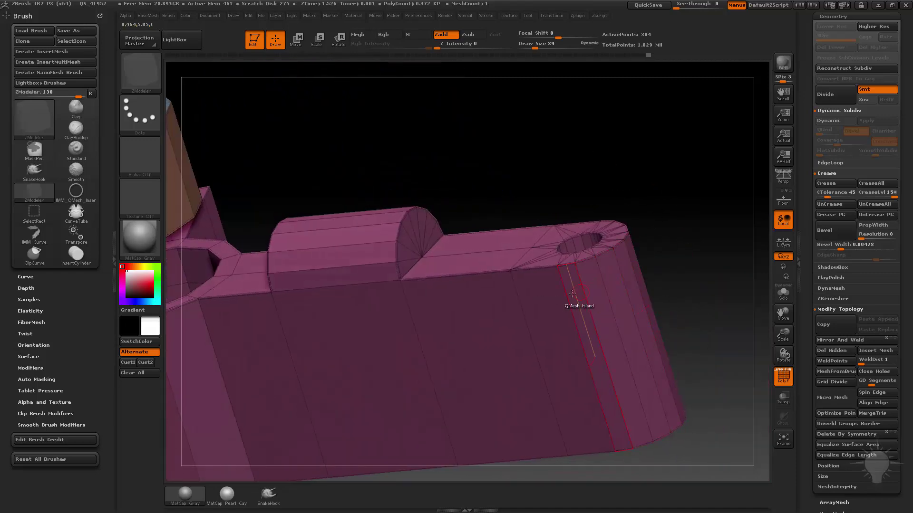
{"action": "left_click_drag", "start_coordinate": [653, 178], "coordinate": [684, 220]}
{"action": "key", "text": "d"}
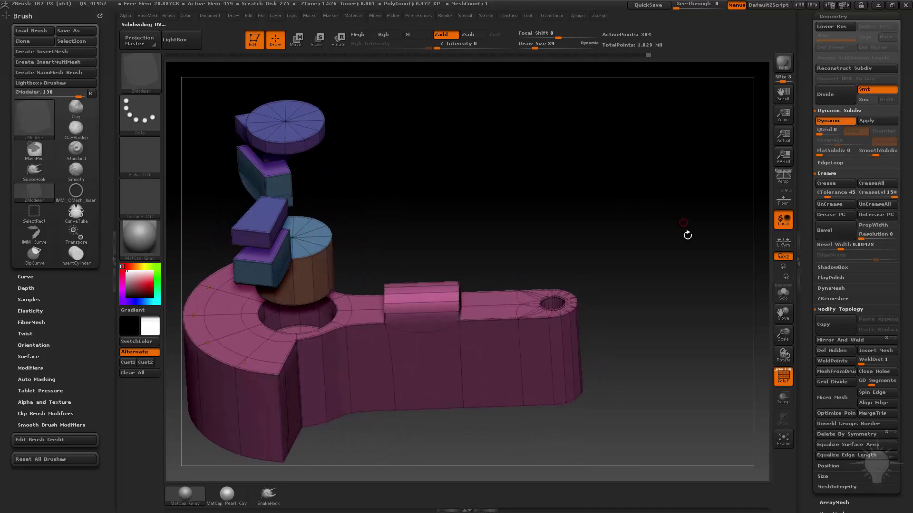
{"action": "left_click", "coordinate": [783, 383]}
{"action": "left_click_drag", "start_coordinate": [694, 304], "coordinate": [601, 295]}
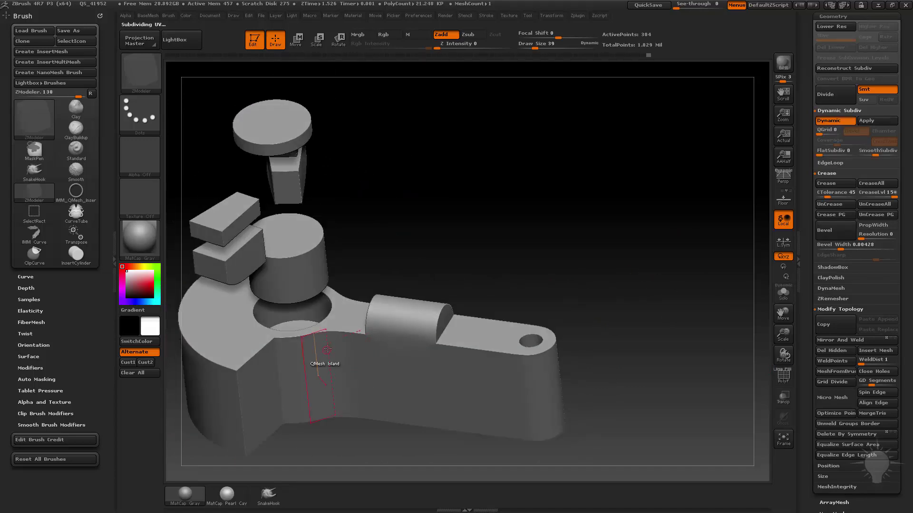
{"action": "key", "text": "shift+d"}
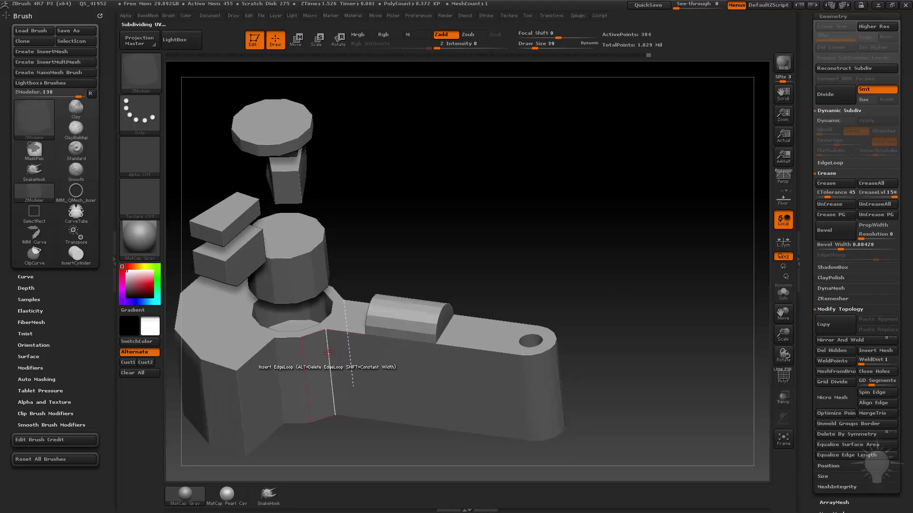
{"action": "key", "text": "space"}
{"action": "left_click", "coordinate": [228, 306]}
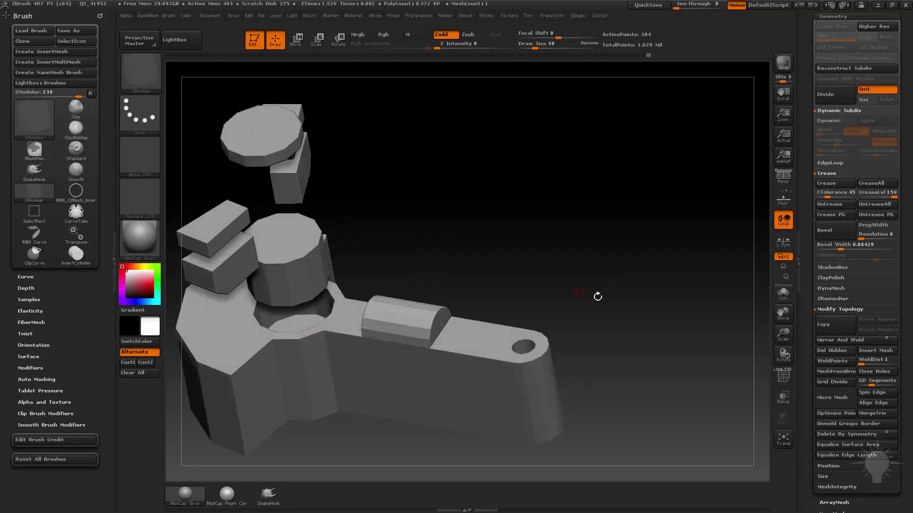
{"action": "left_click", "coordinate": [779, 378]}
{"action": "left_click", "coordinate": [776, 379]}
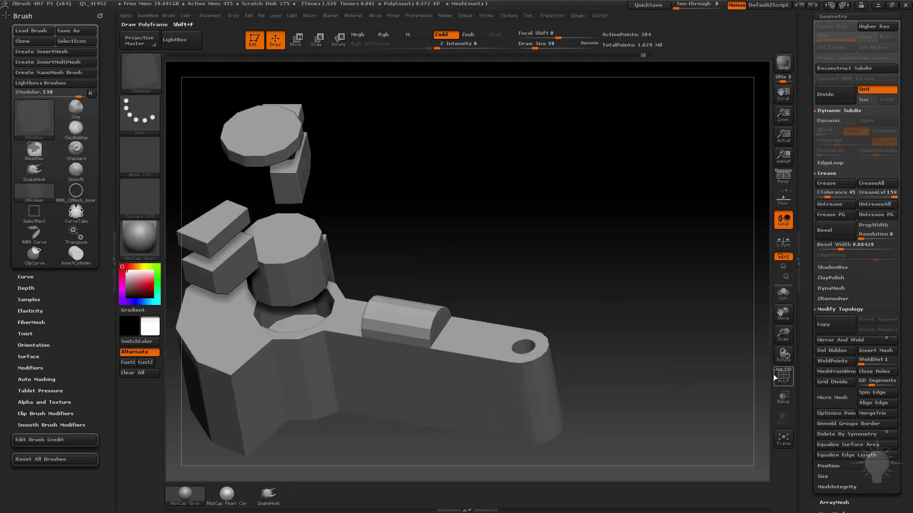
Step: Set the crease tolerance to 78 degrees and display the polyframe again
{"action": "left_click", "coordinate": [828, 195]}
{"action": "type", "text": "34"}
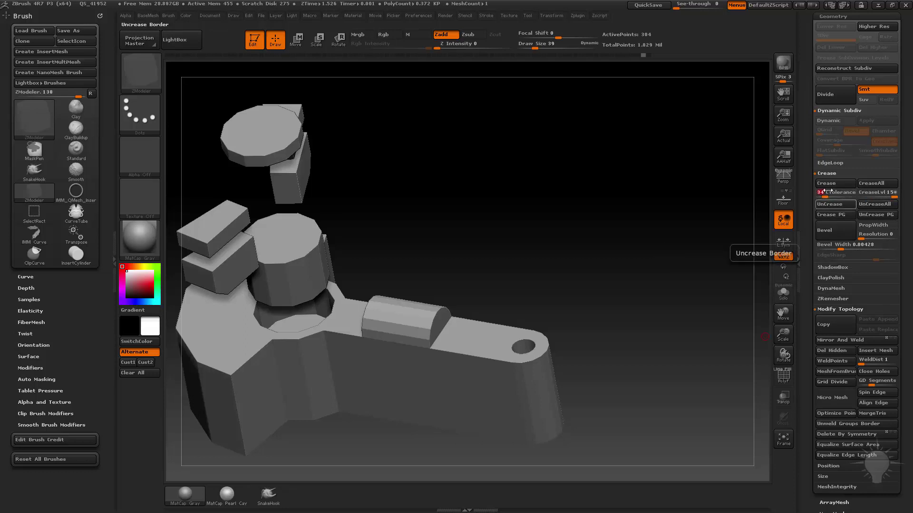
{"action": "key", "text": "Return"}
{"action": "left_click_drag", "start_coordinate": [409, 254], "coordinate": [666, 304]}
{"action": "left_click", "coordinate": [775, 375]}
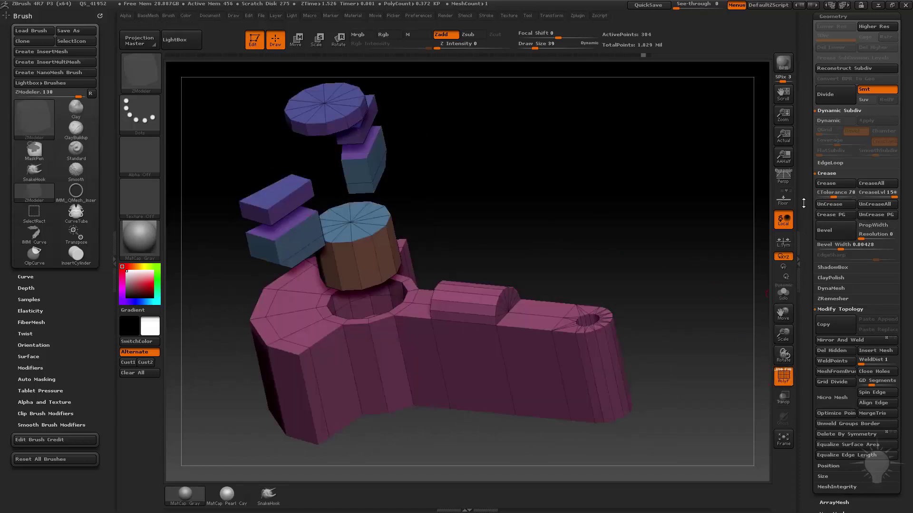
Step: Regroup the model's faces into new polygroups using Groups By Normals
{"action": "scroll", "coordinate": [803, 203], "scroll_direction": "down", "scroll_amount": 10}
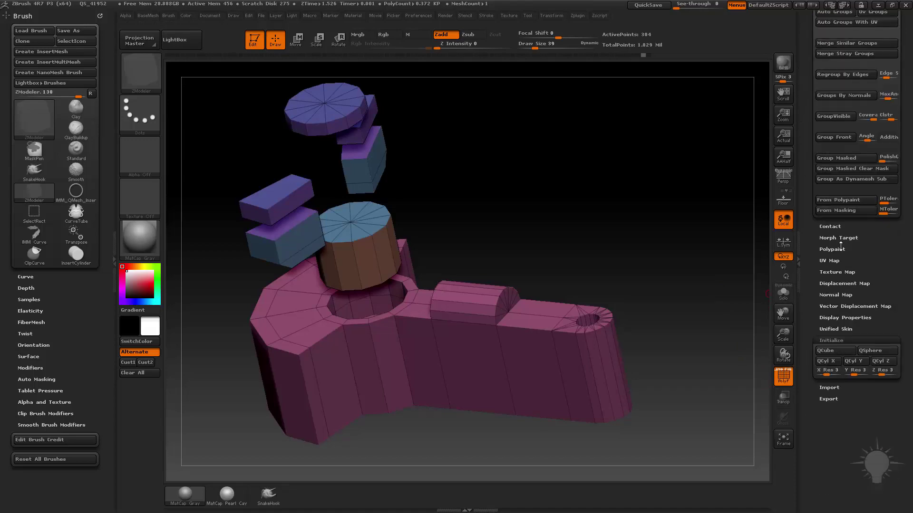
{"action": "key", "text": "shift"}
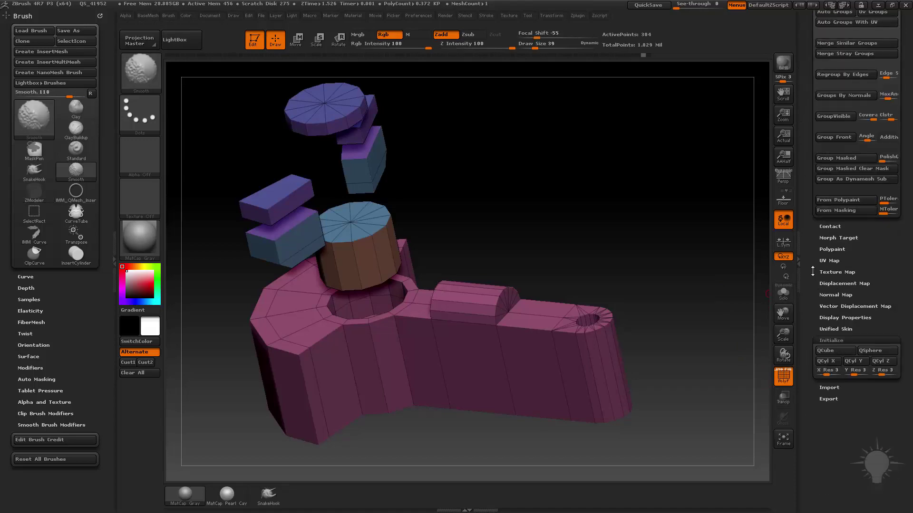
{"action": "scroll", "coordinate": [813, 271], "scroll_direction": "up", "scroll_amount": 5}
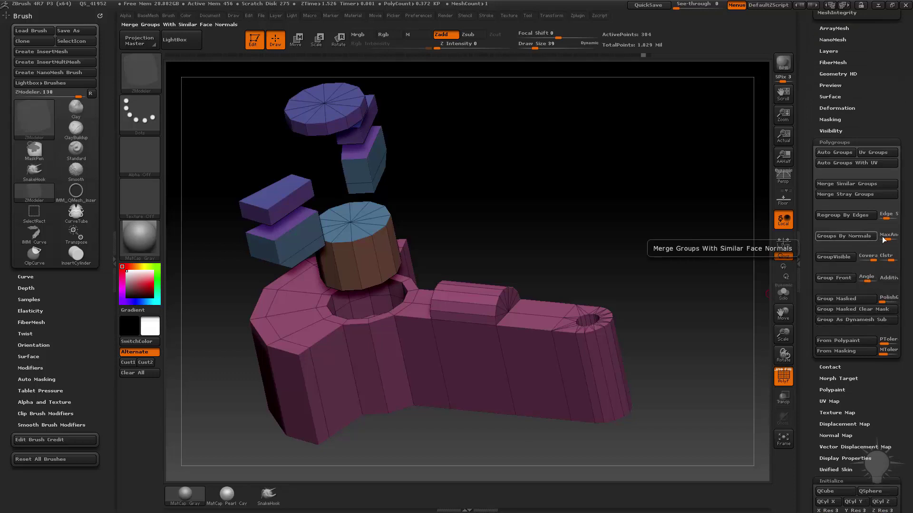
{"action": "left_click", "coordinate": [850, 238]}
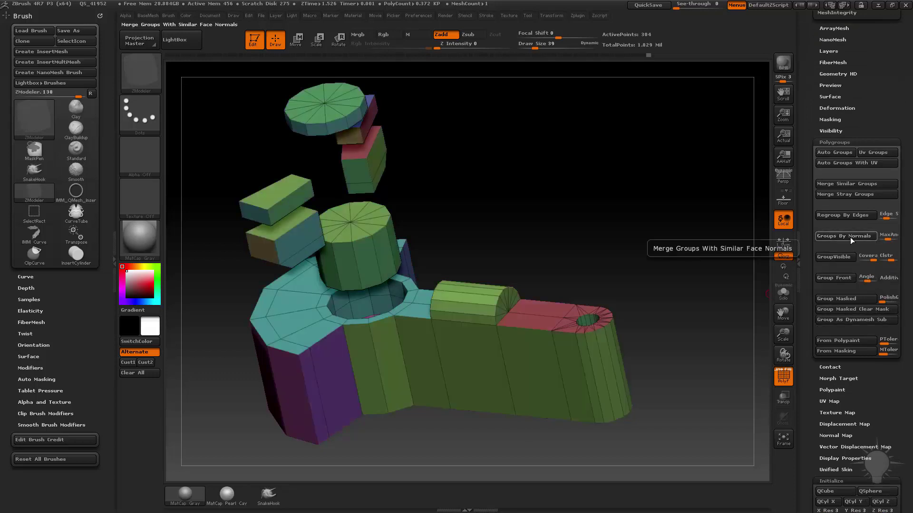
Step: Regroup the model's faces again using Groups By Normals with a maximum angle tolerance of 45
{"action": "left_click_drag", "start_coordinate": [578, 241], "coordinate": [592, 233]}
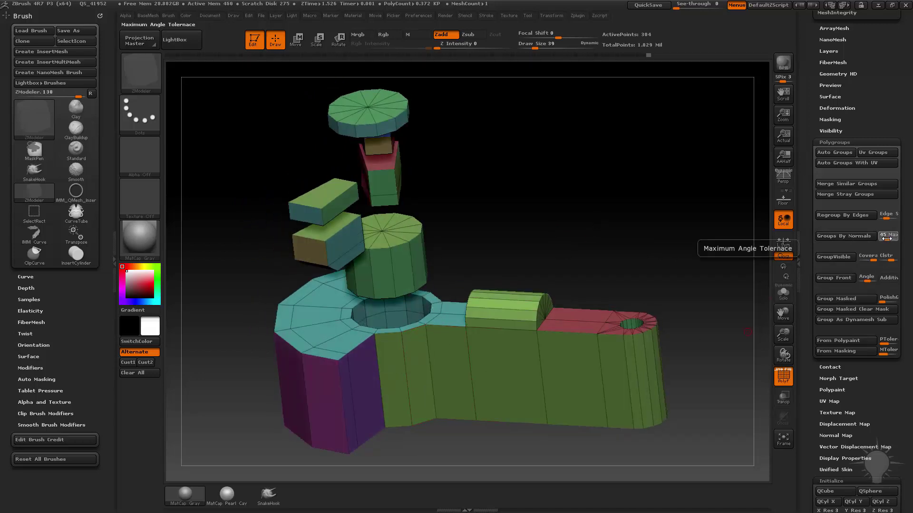
{"action": "left_click", "coordinate": [848, 237]}
{"action": "mouse_move", "coordinate": [591, 264]}
{"action": "left_mouse_down"}
{"action": "mouse_move", "coordinate": [611, 271]}
{"action": "mouse_move", "coordinate": [600, 270]}
{"action": "left_mouse_up"}
{"action": "left_click_drag", "start_coordinate": [508, 283], "coordinate": [667, 261]}
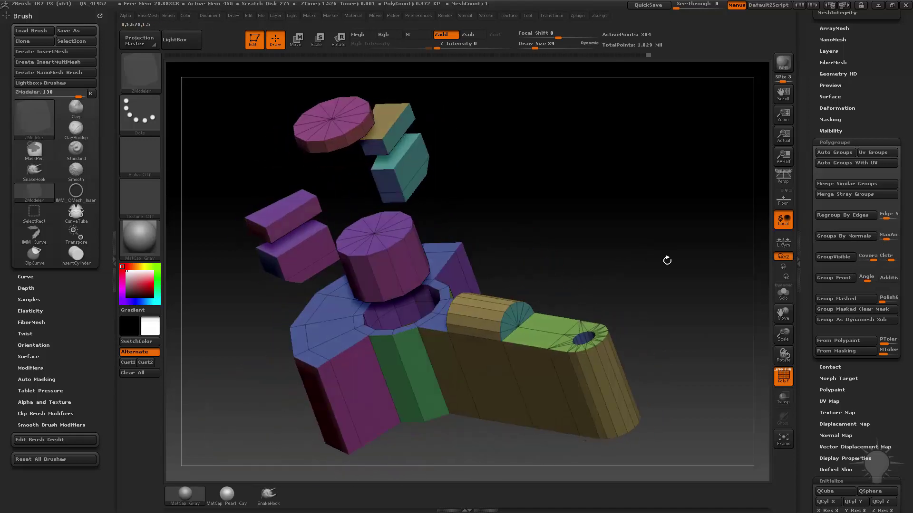
Step: Crease the polygroup borders and preview the model with Dynamic Subdivision and the polyframe hidden
{"action": "left_click_drag", "start_coordinate": [804, 176], "coordinate": [817, 317]}
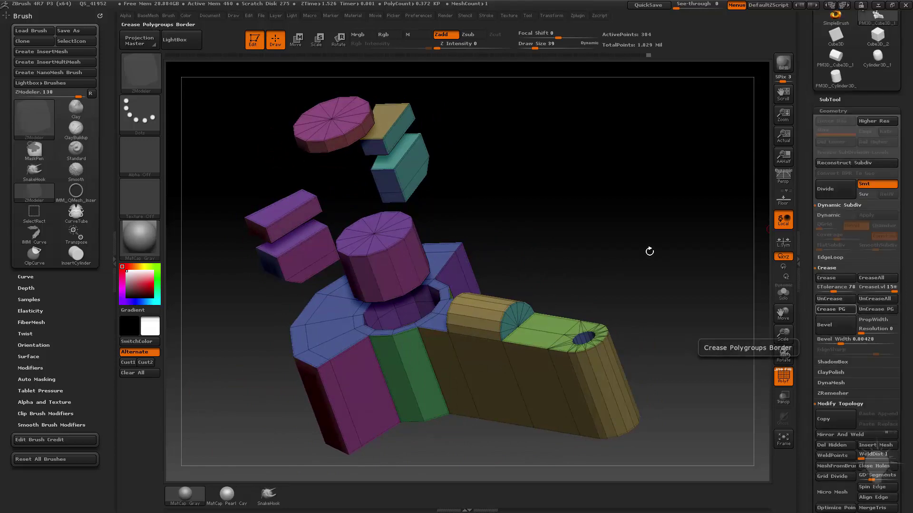
{"action": "key", "text": "d"}
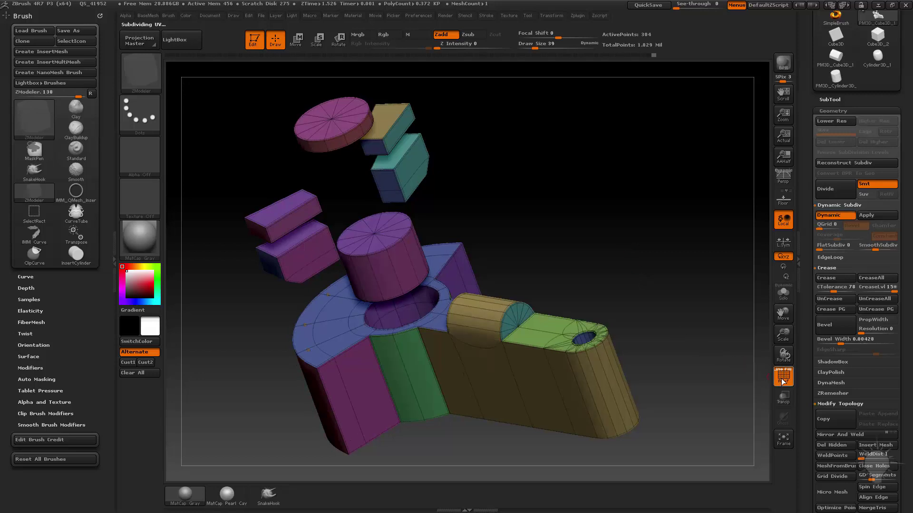
{"action": "left_click", "coordinate": [783, 378]}
{"action": "left_click_drag", "start_coordinate": [699, 290], "coordinate": [632, 229]}
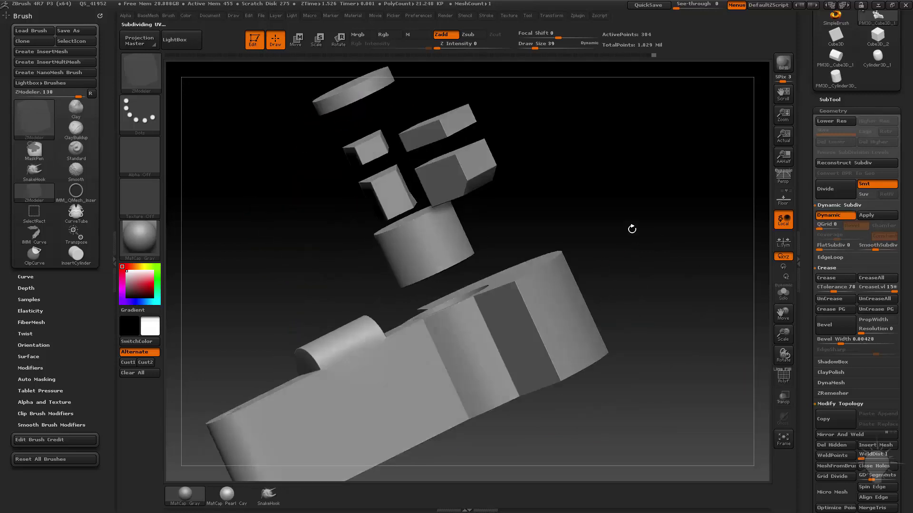
Step: Look at the Crease option among the ZModeler edge actions, and examine the smoothed wrench and its extracted pieces from several sides
{"action": "key", "text": "space"}
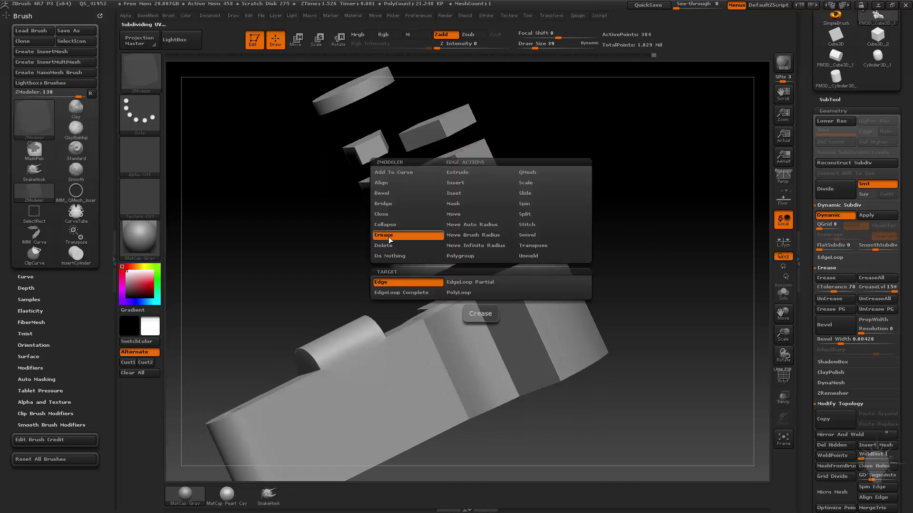
{"action": "left_click_drag", "start_coordinate": [620, 159], "coordinate": [595, 142]}
{"action": "left_click_drag", "start_coordinate": [623, 192], "coordinate": [701, 193]}
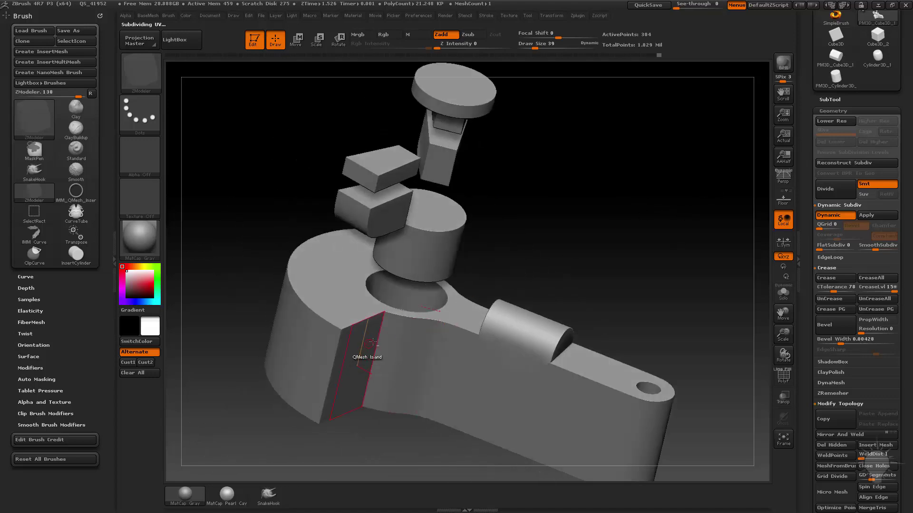
{"action": "left_click_drag", "start_coordinate": [659, 224], "coordinate": [632, 243]}
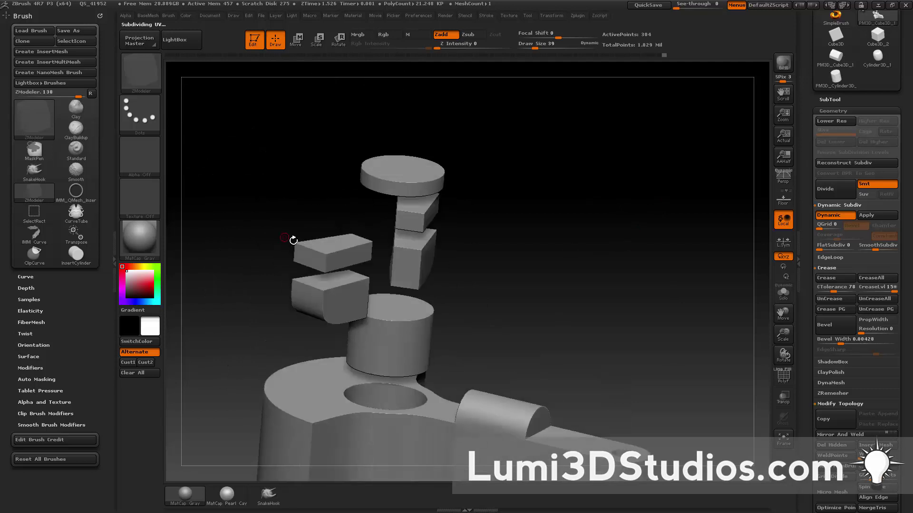
{"action": "left_click", "coordinate": [306, 247], "text": "alt"}
{"action": "left_click_drag", "start_coordinate": [523, 266], "coordinate": [570, 238]}
{"action": "left_click", "coordinate": [351, 242], "text": "alt"}
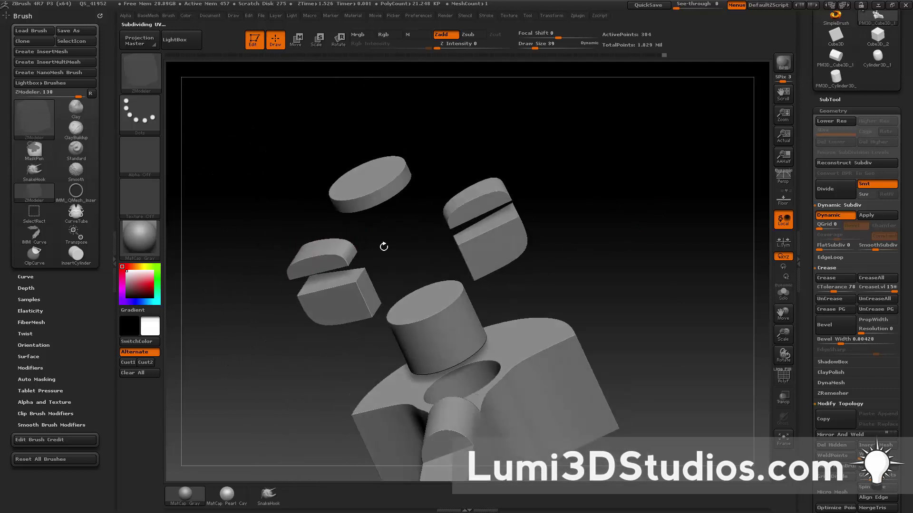